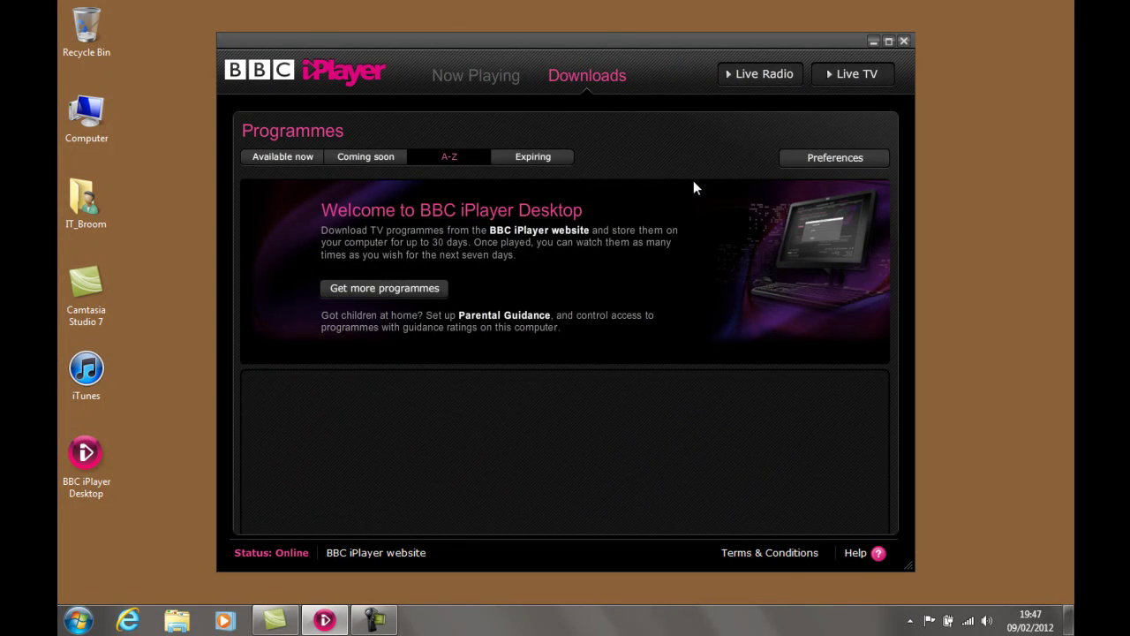
# - Reopen BBC iPlayer from the tray and enable 'Run BBC iPlayer Desktop on computer start up' in Preferences
pyautogui.click(903, 42)
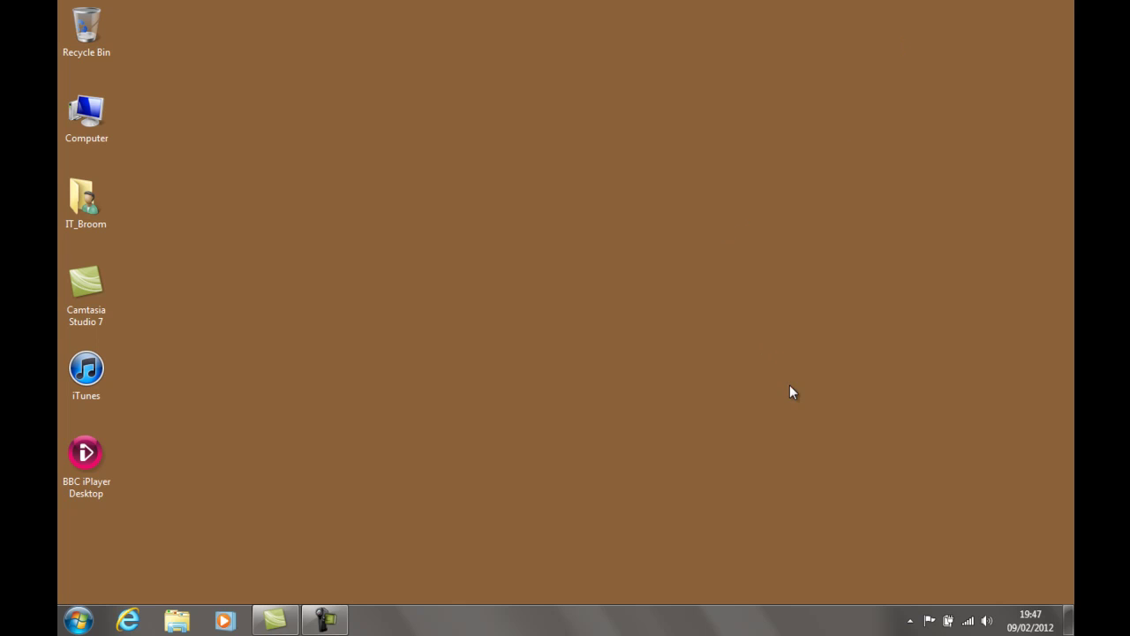
pyautogui.click(910, 620)
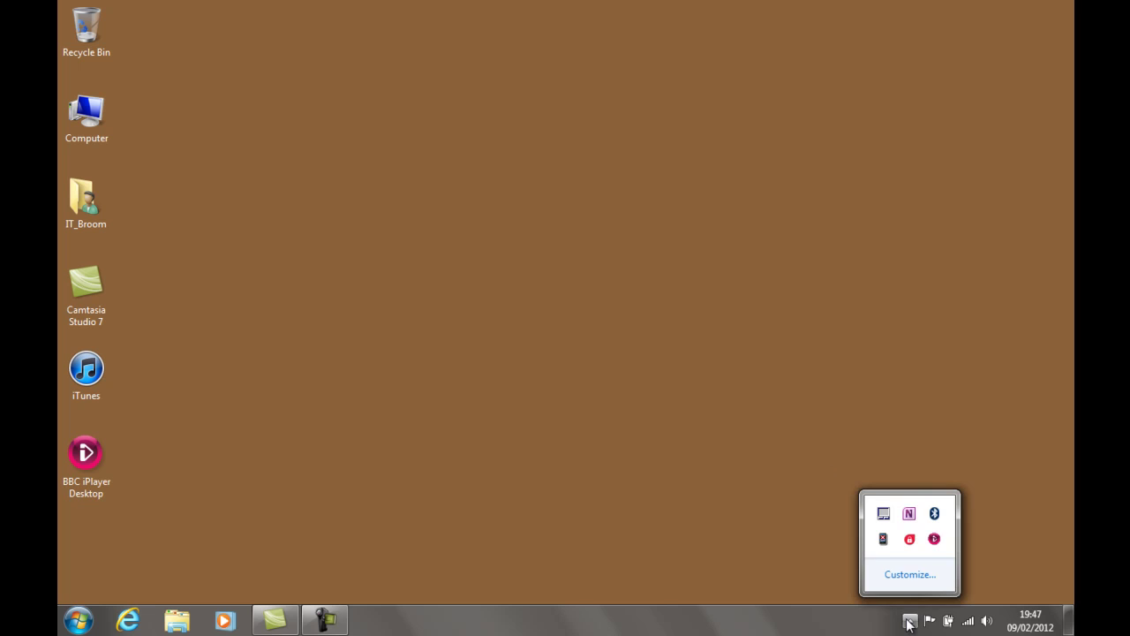
pyautogui.click(934, 538)
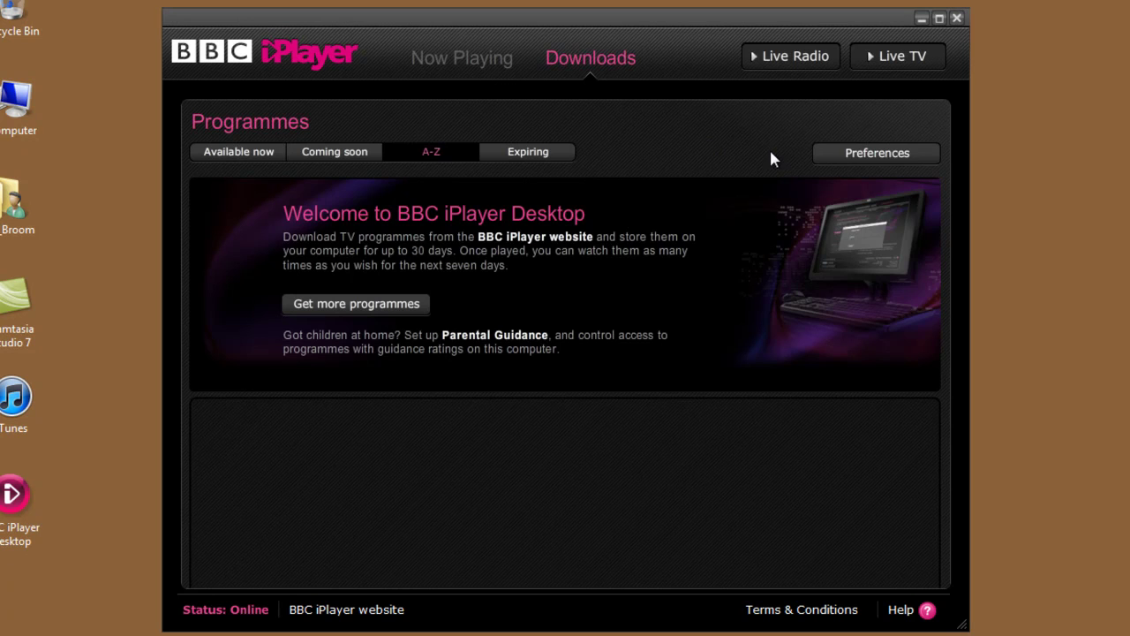
pyautogui.click(830, 159)
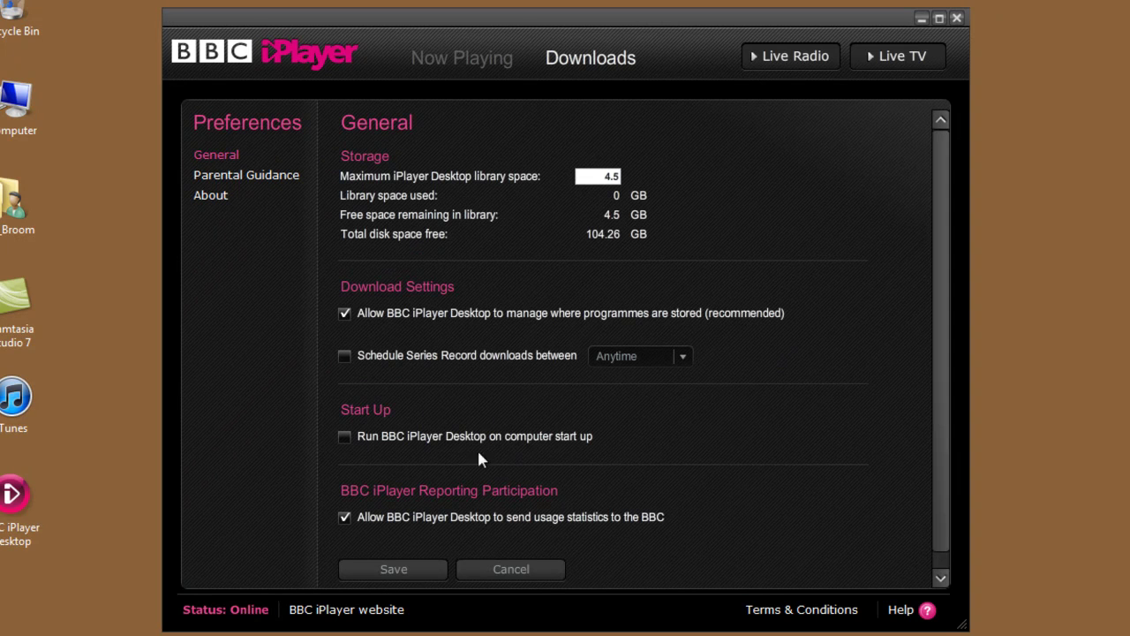
pyautogui.click(345, 437)
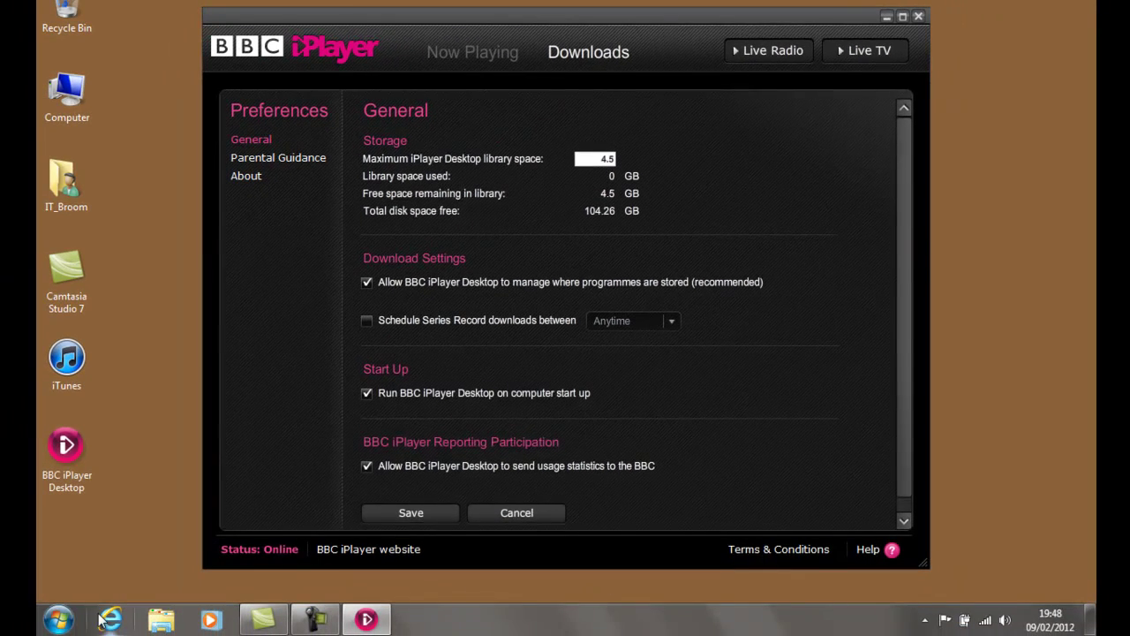
# - Launch Command Prompt via a 'cmd' search and enter taskkill.exe /im "bbc iplayer desktop.exe"
pyautogui.click(58, 620)
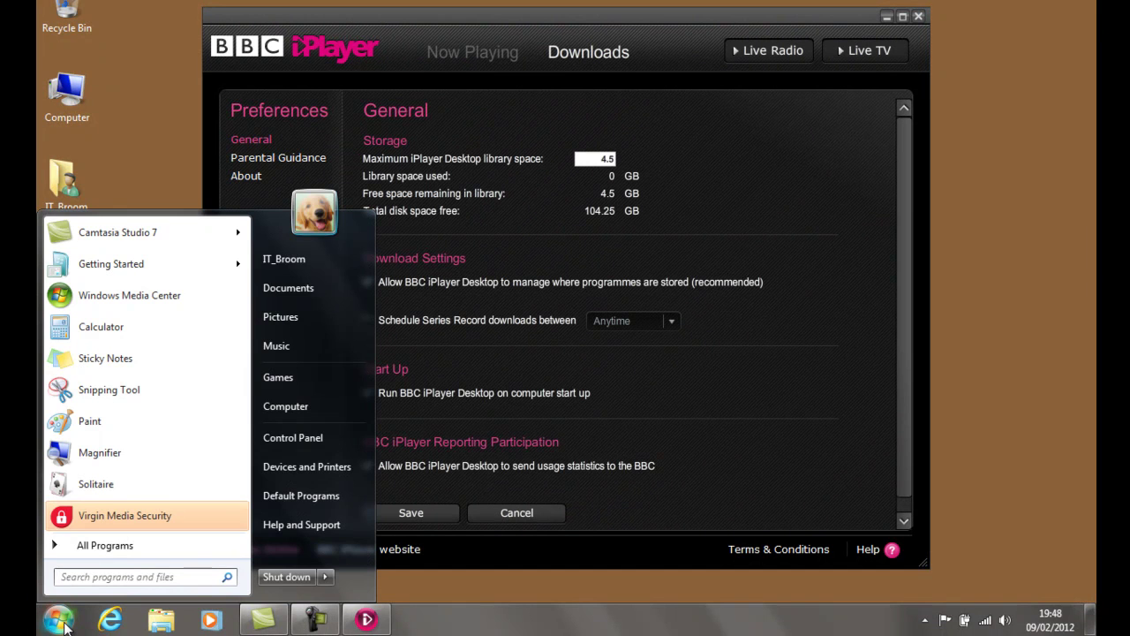
pyautogui.write('cmd')
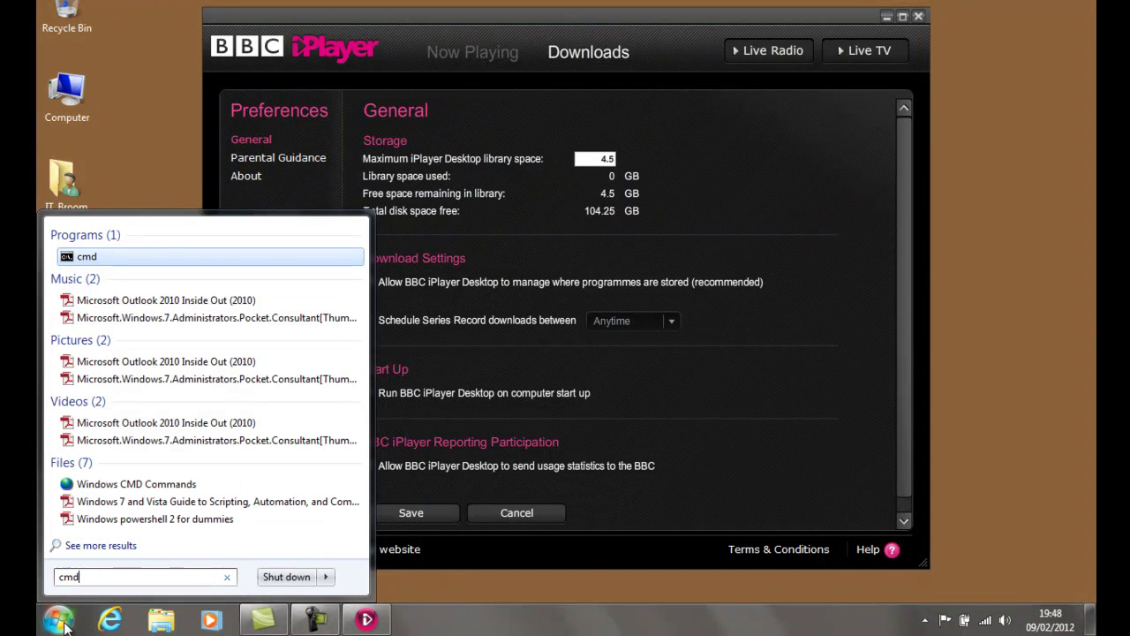
pyautogui.click(97, 257)
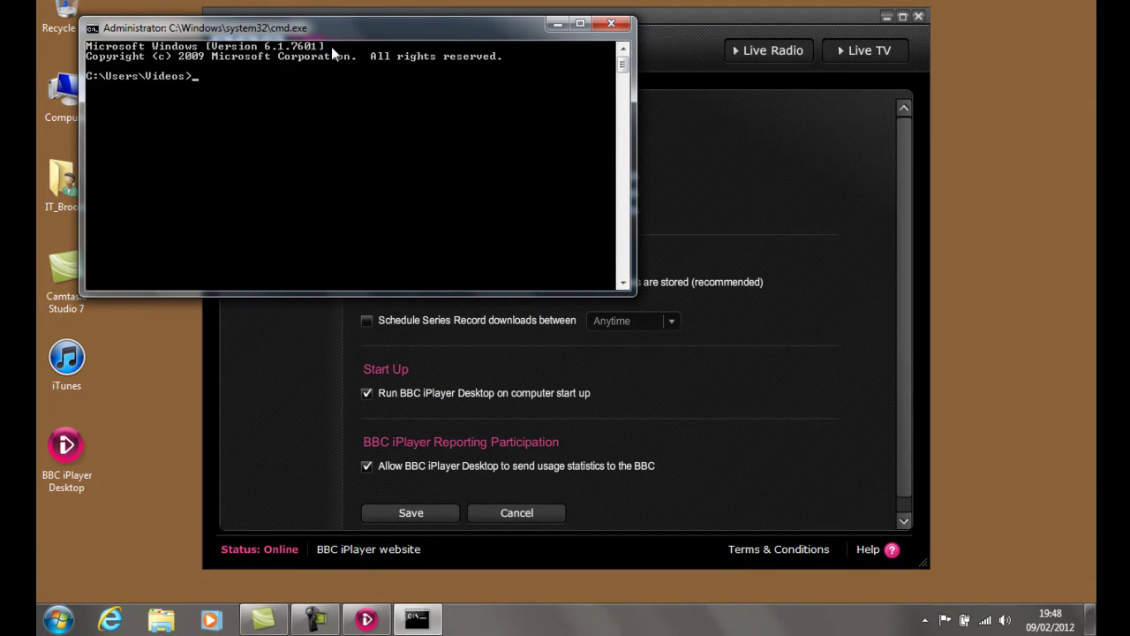
pyautogui.moveTo(330, 35); pyautogui.dragTo(461, 221)
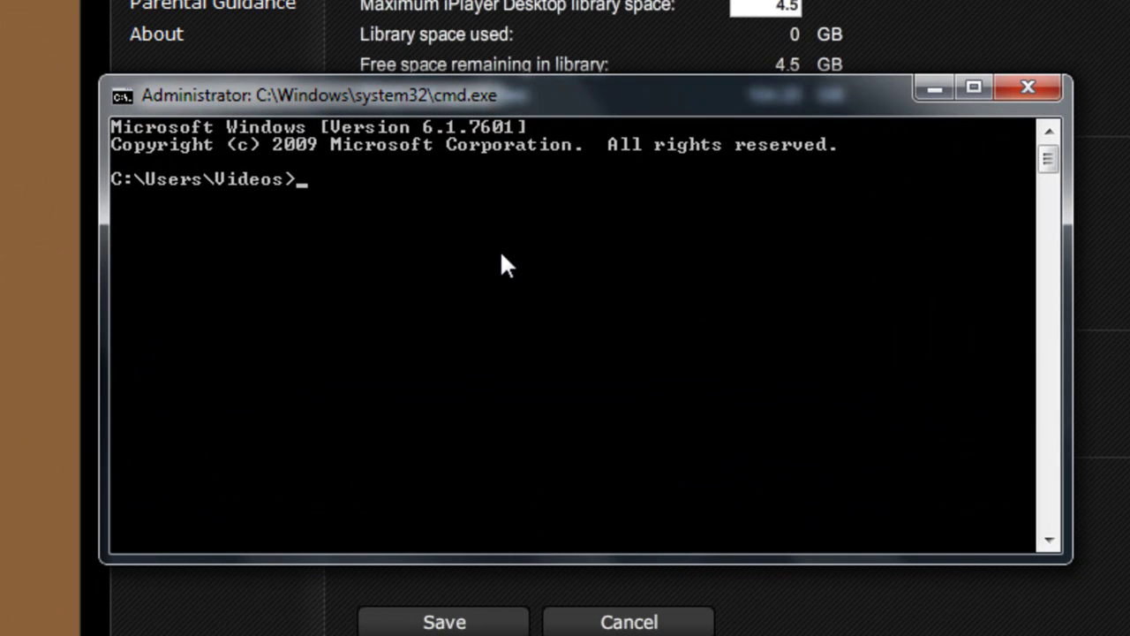
pyautogui.write('taskkil')
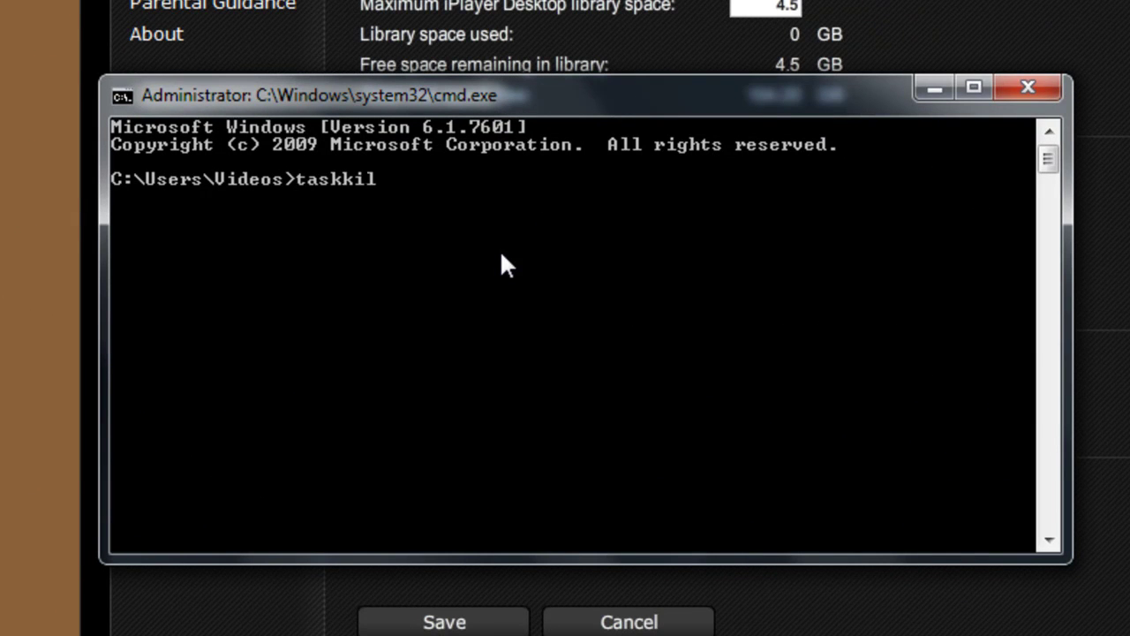
pyautogui.write('l.exe /im')
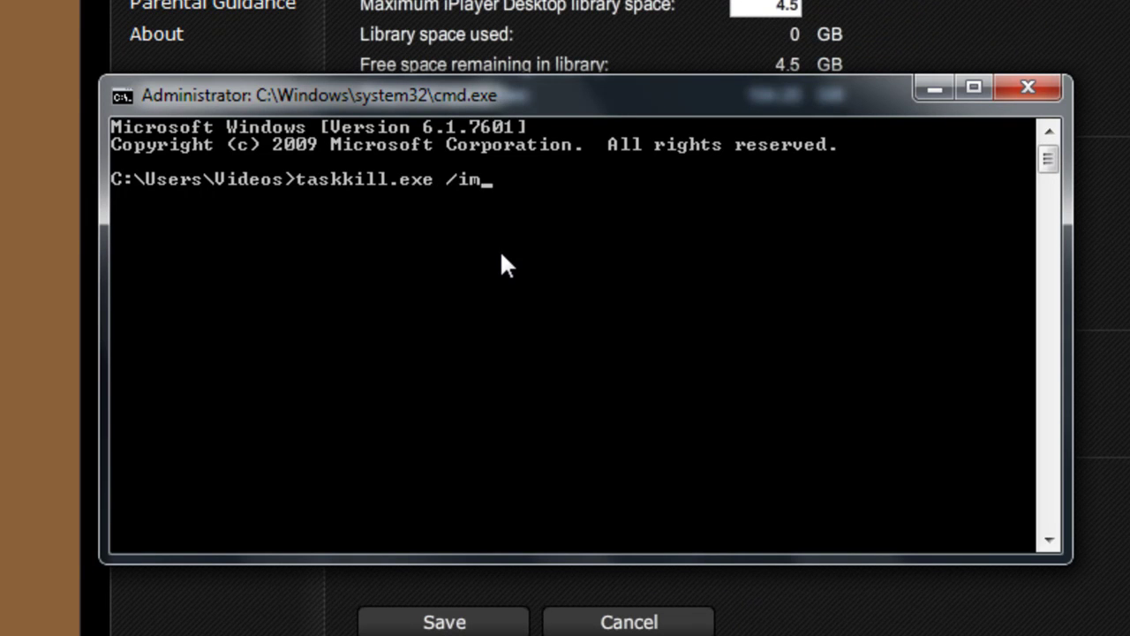
pyautogui.write(' "')
pyautogui.write('bbc iplayer d')
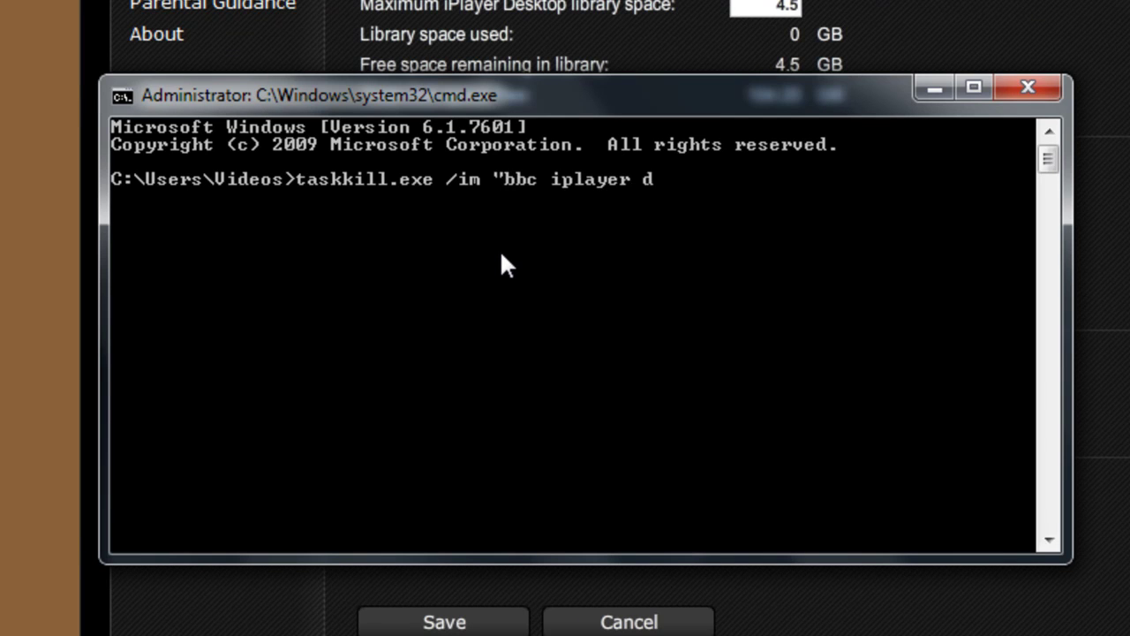
pyautogui.write('esktop.exe')
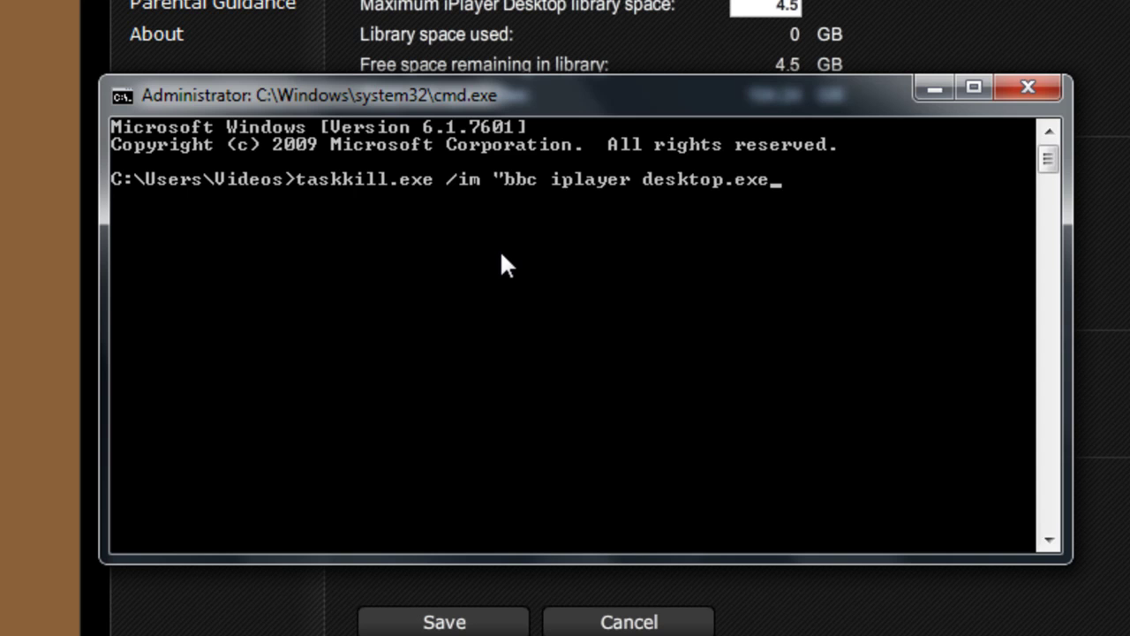
pyautogui.write('"')
# - Run the taskkill command, then reopen BBC iPlayer from the tray and dismiss the slow-performance notification
pyautogui.press('Return')
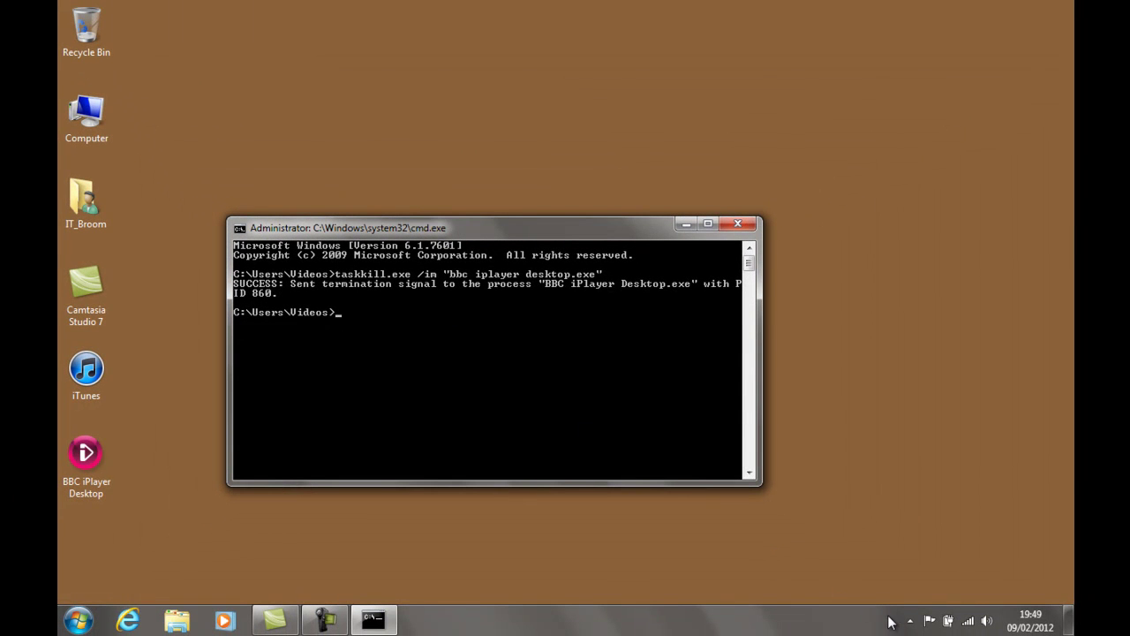
pyautogui.click(910, 620)
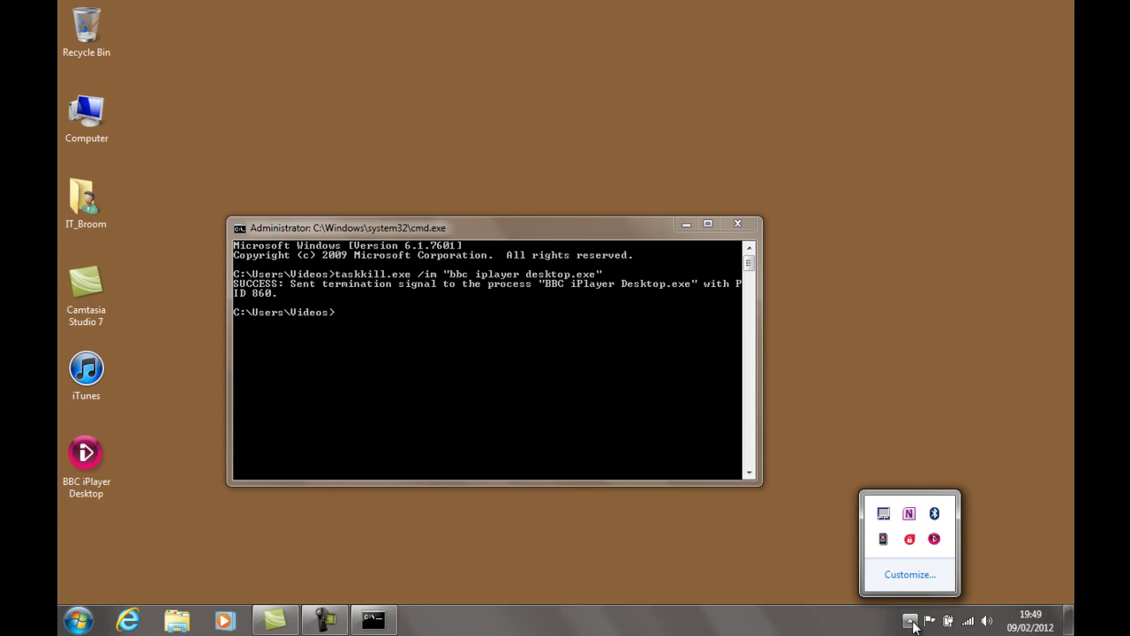
pyautogui.click(937, 541)
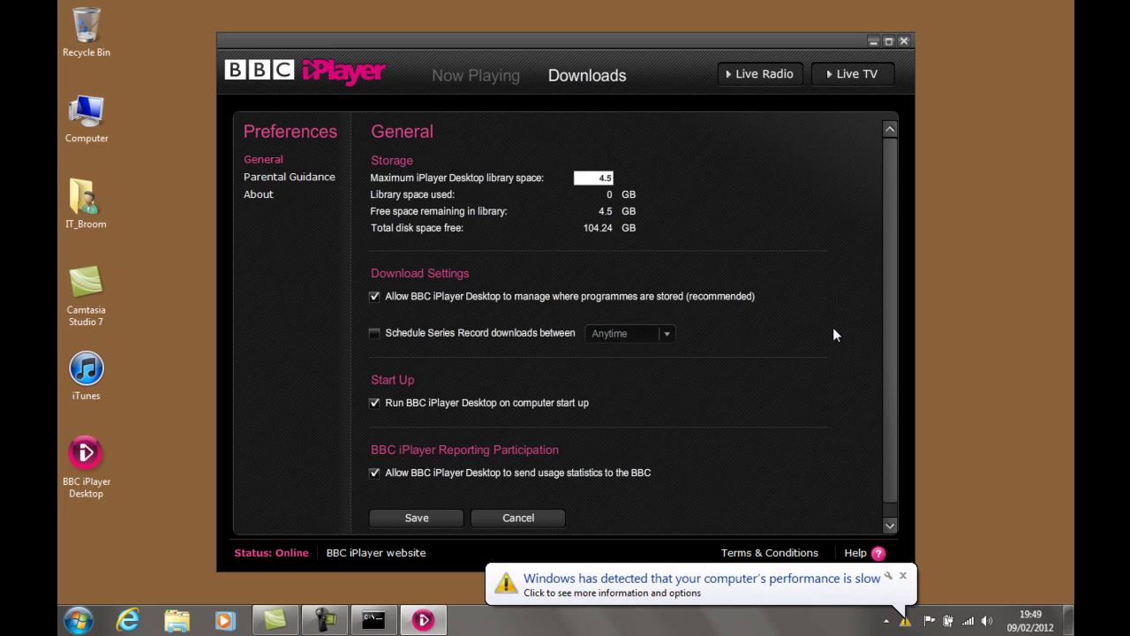
pyautogui.click(903, 576)
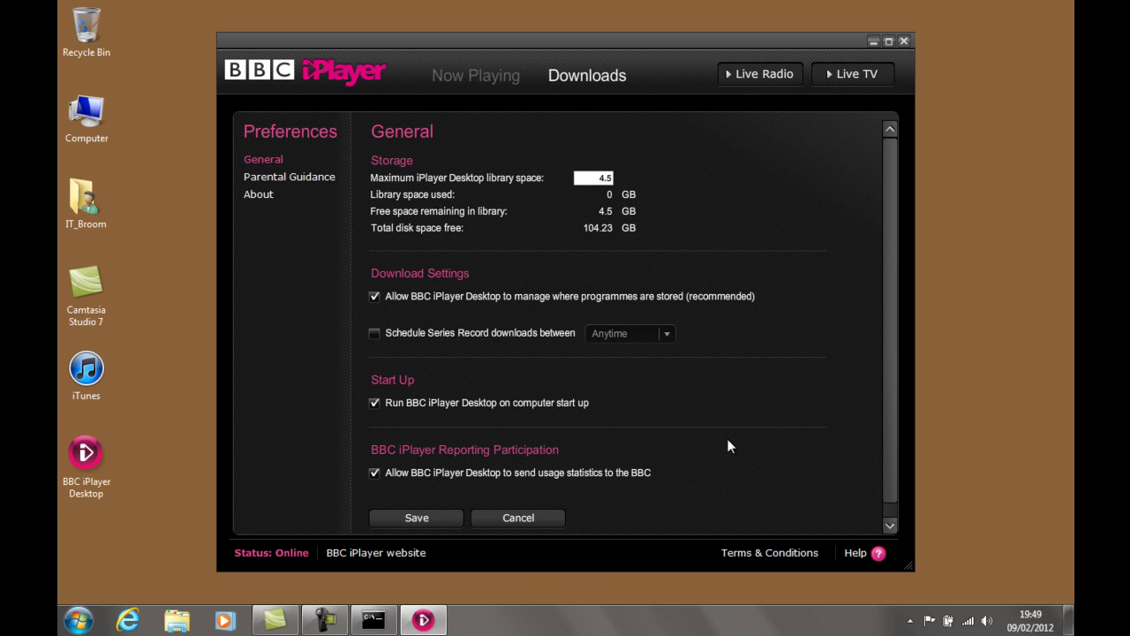
# - Close Command Prompt and launch Task Scheduler via a 'task' search
pyautogui.click(373, 620)
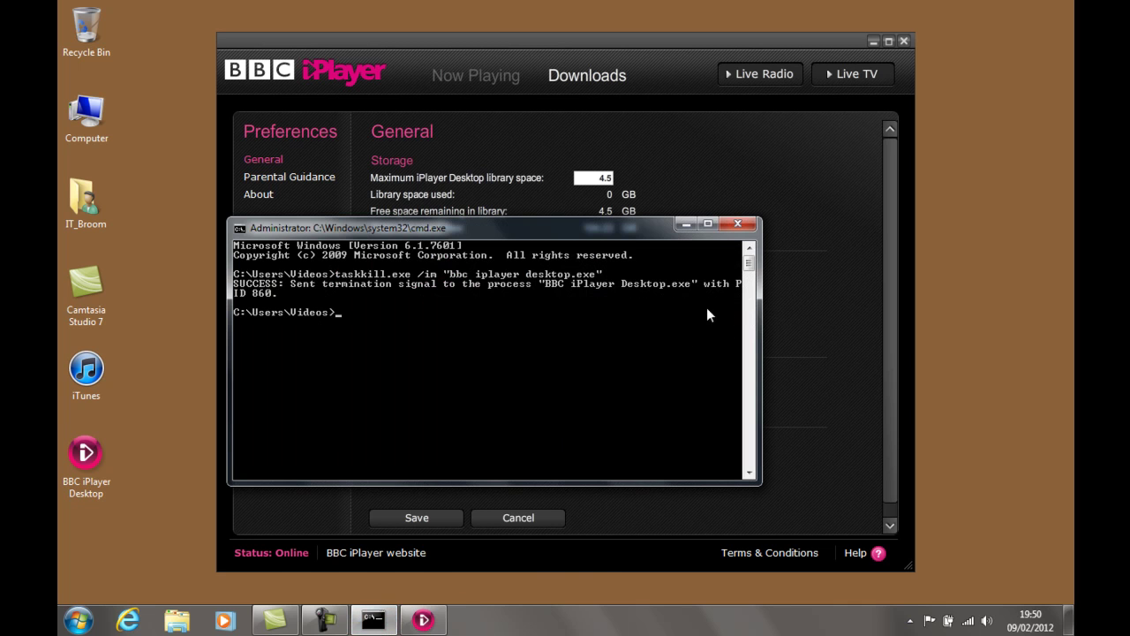
pyautogui.click(740, 224)
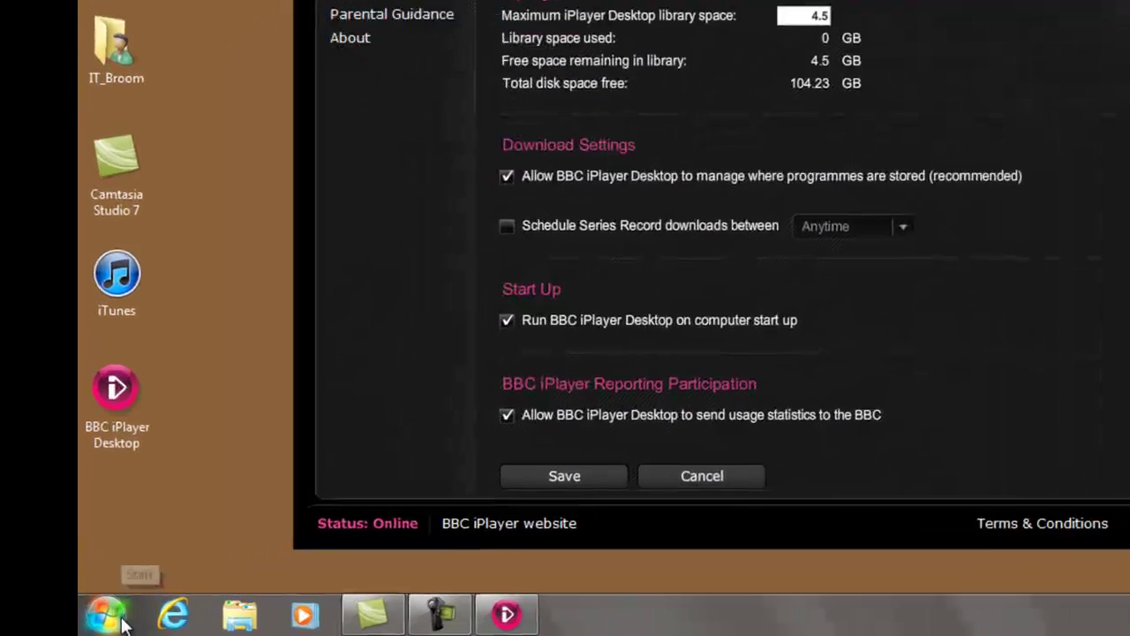
pyautogui.click(122, 622)
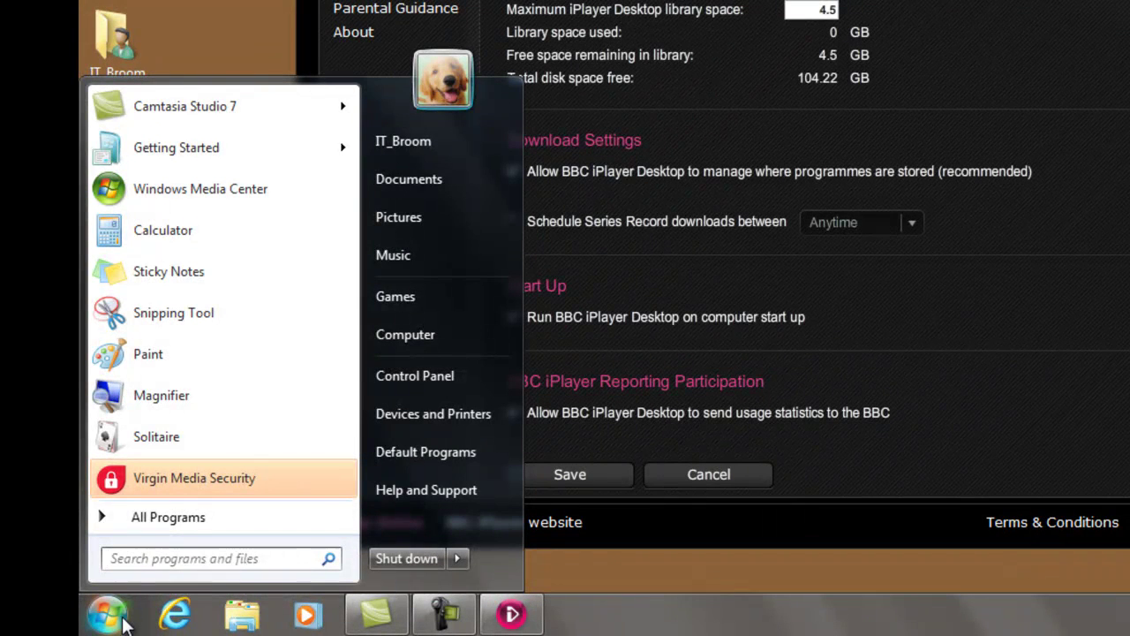
pyautogui.write('tas')
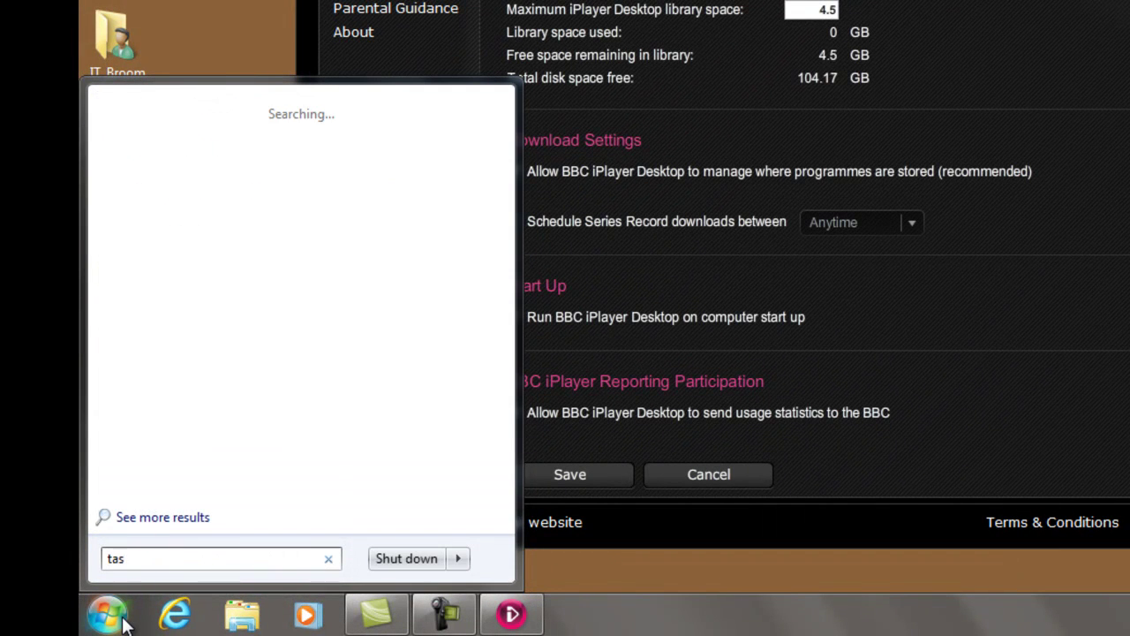
pyautogui.write('k')
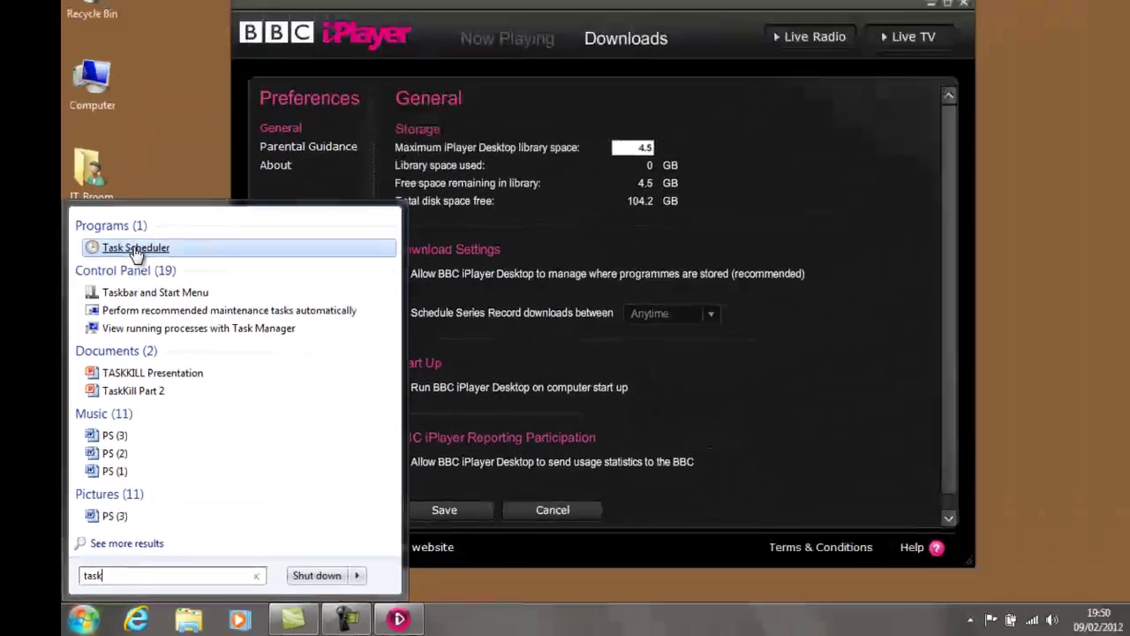
pyautogui.click(168, 154)
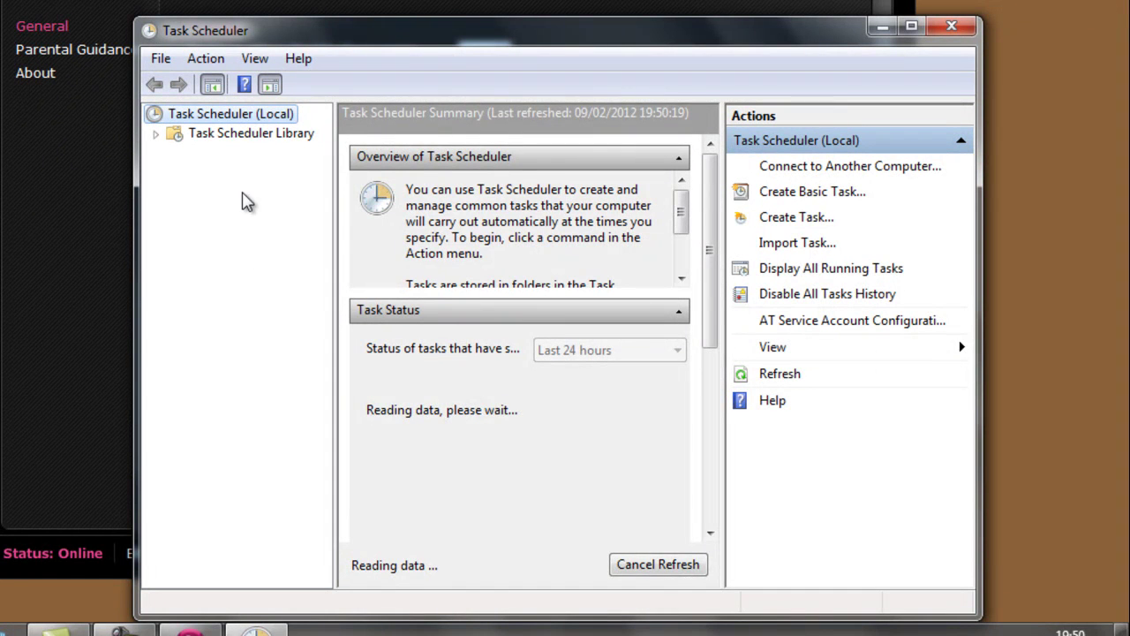
# - Start Create Basic Task from the Task Scheduler Library's context menu
pyautogui.click(264, 138)
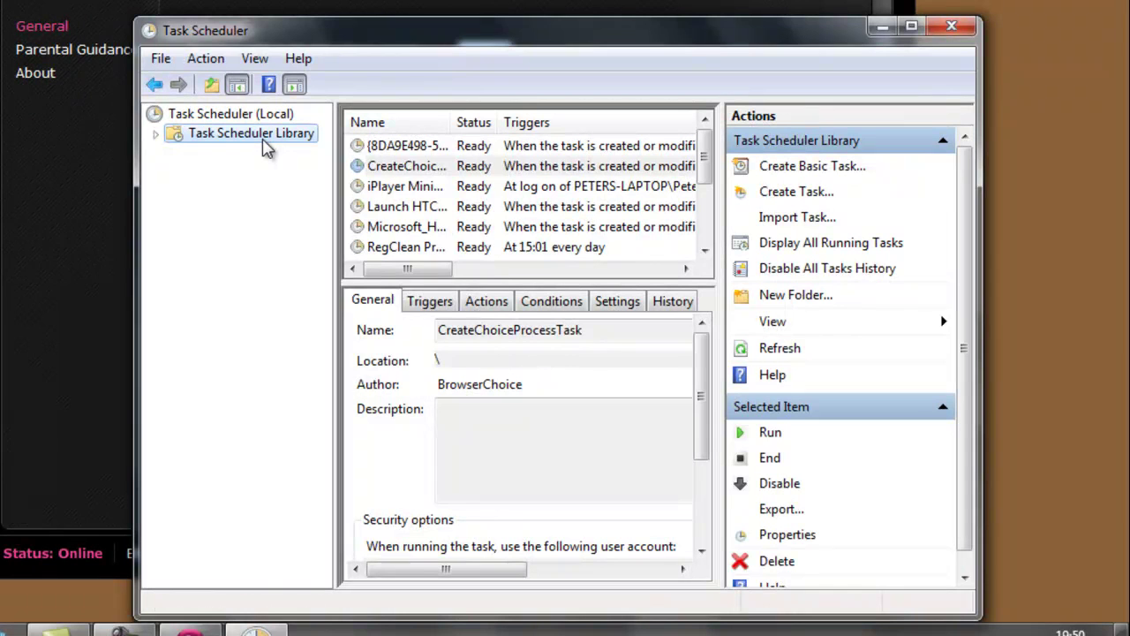
pyautogui.rightClick(268, 149)
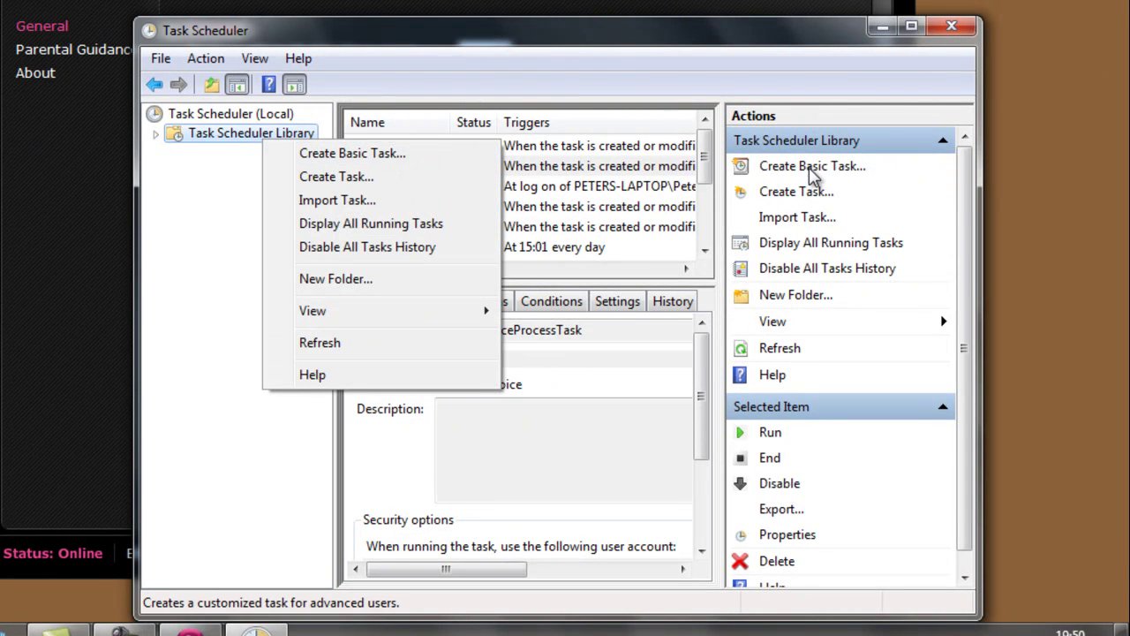
pyautogui.click(398, 159)
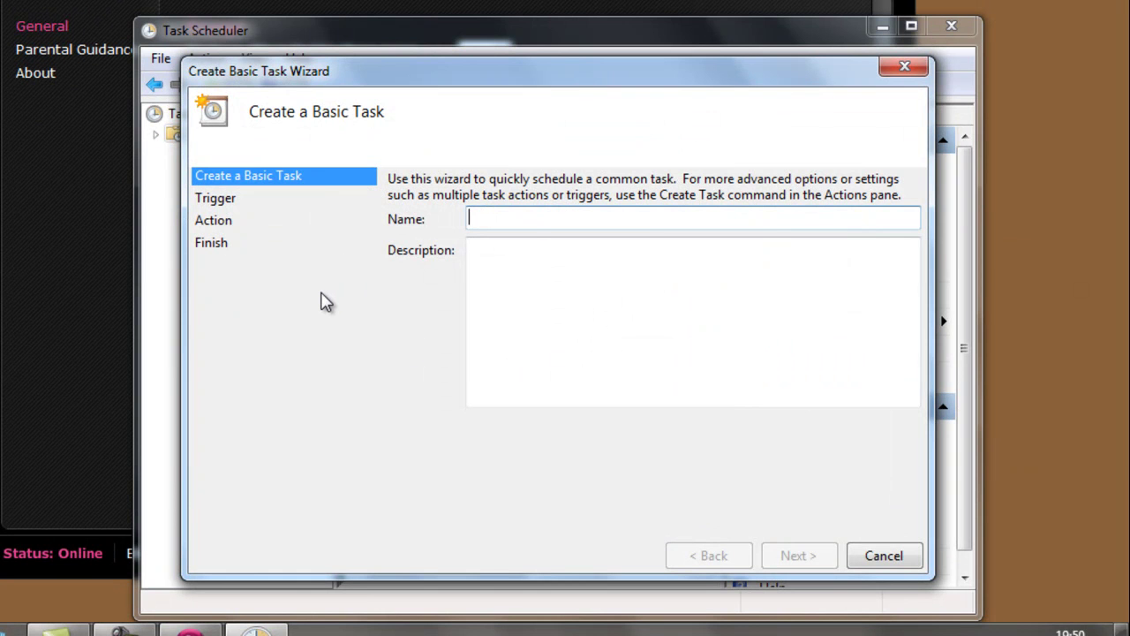
# - Name the task 'iPlayer Minimize' with description 'Minimizes BBC iPlayer at Logon'
pyautogui.write('i')
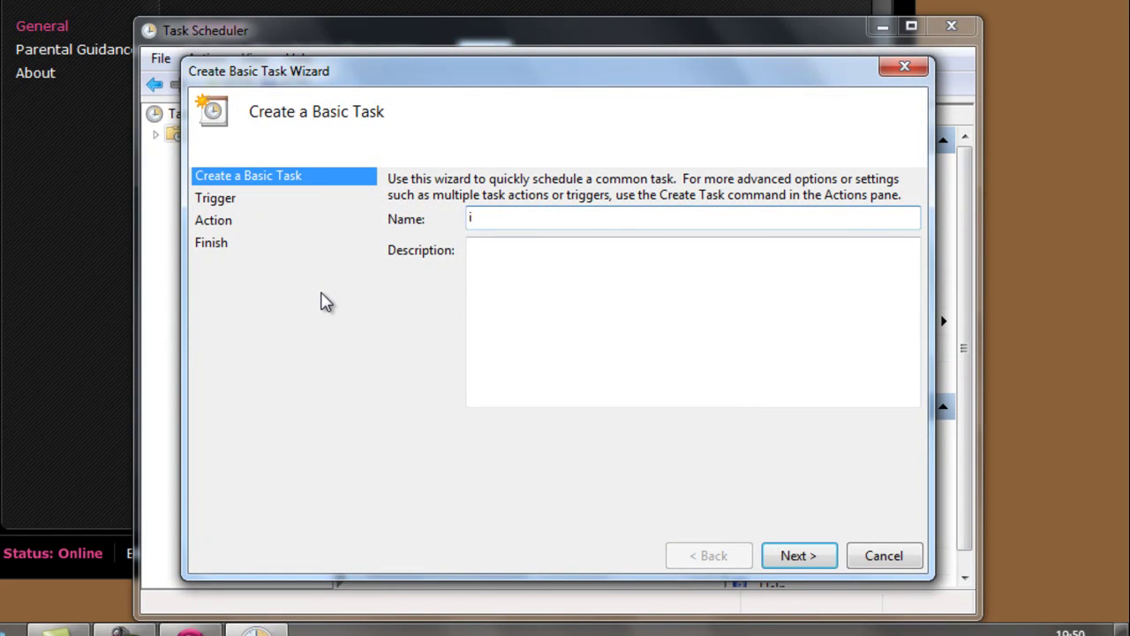
pyautogui.write('Player')
pyautogui.write('Minimize')
pyautogui.press('Tab')
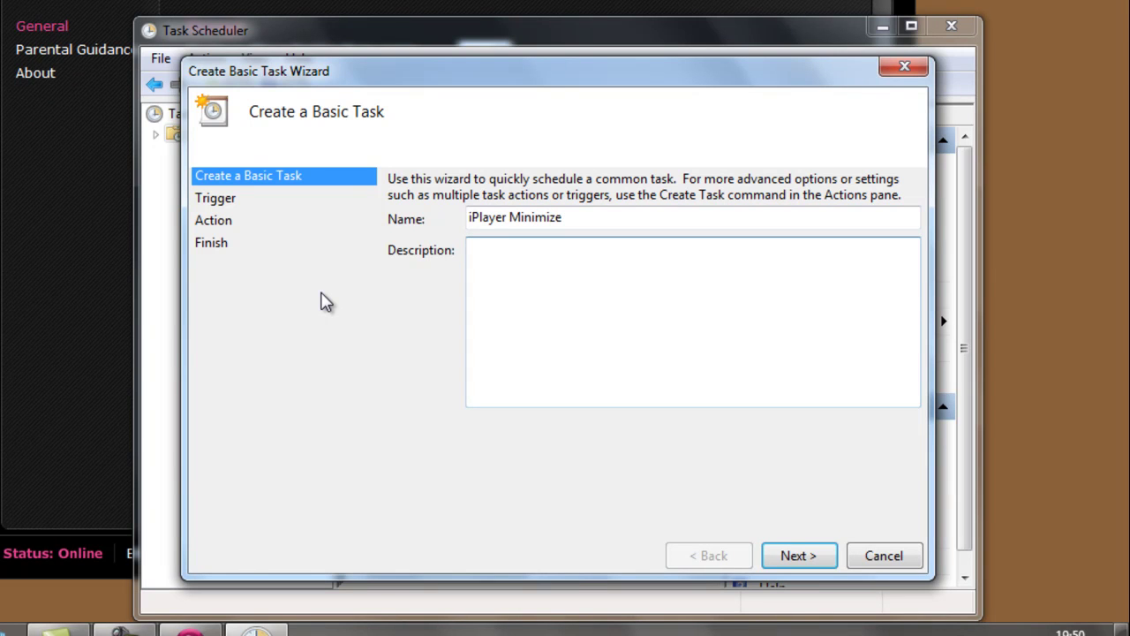
pyautogui.write('Minimizes BBC ')
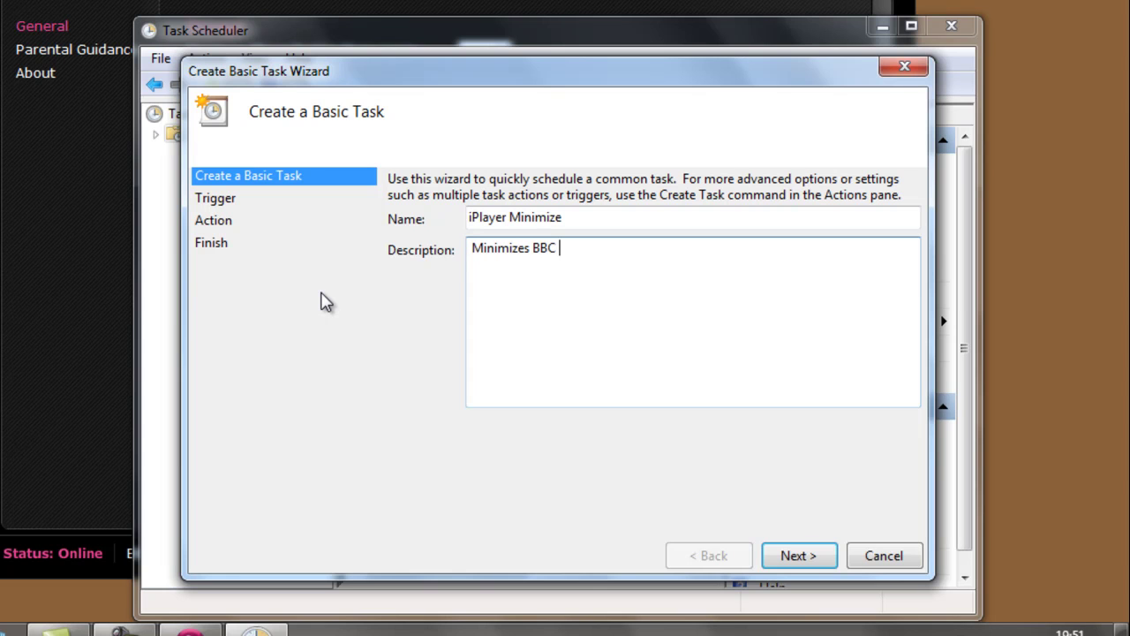
pyautogui.write('iPlayer at Logon')
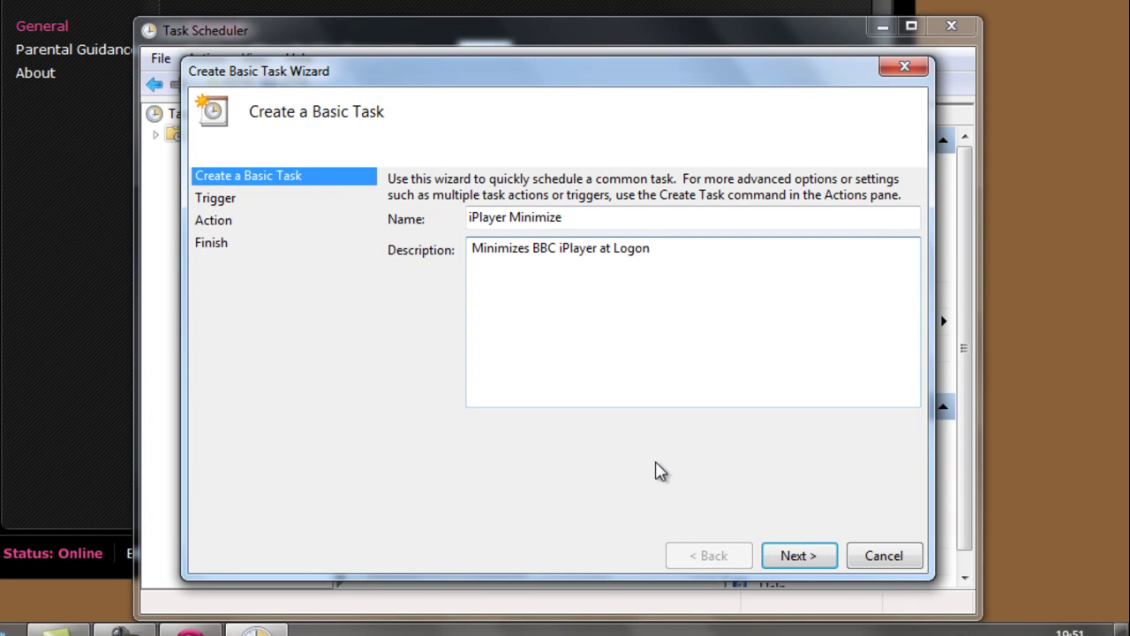
# - Set the task trigger to 'When I log on' and advance to the Action page
pyautogui.click(795, 554)
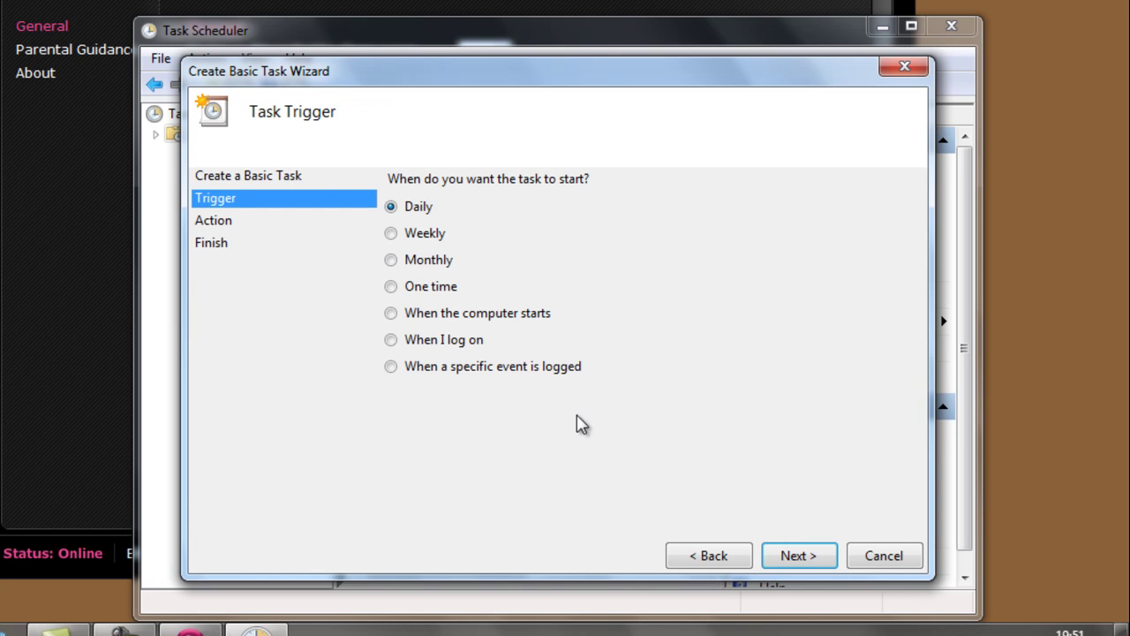
pyautogui.click(455, 351)
pyautogui.click(809, 558)
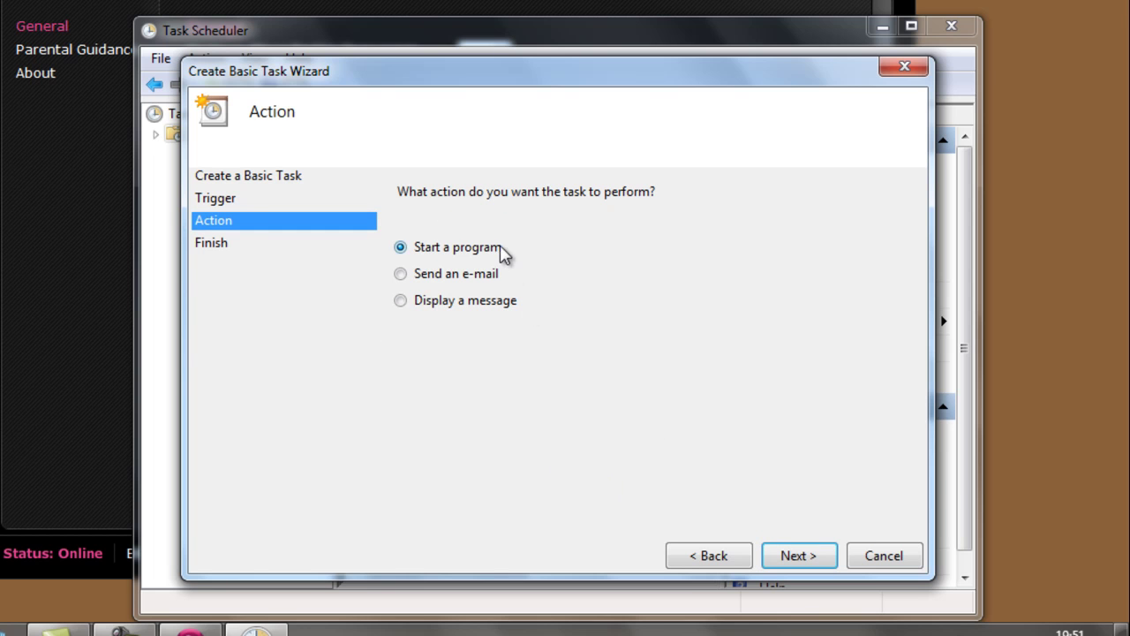
# - Choose Start a program with taskkill.exe /im "bbc iplayer desktop.exe" as the program/script
pyautogui.press('Return')
pyautogui.write('ta')
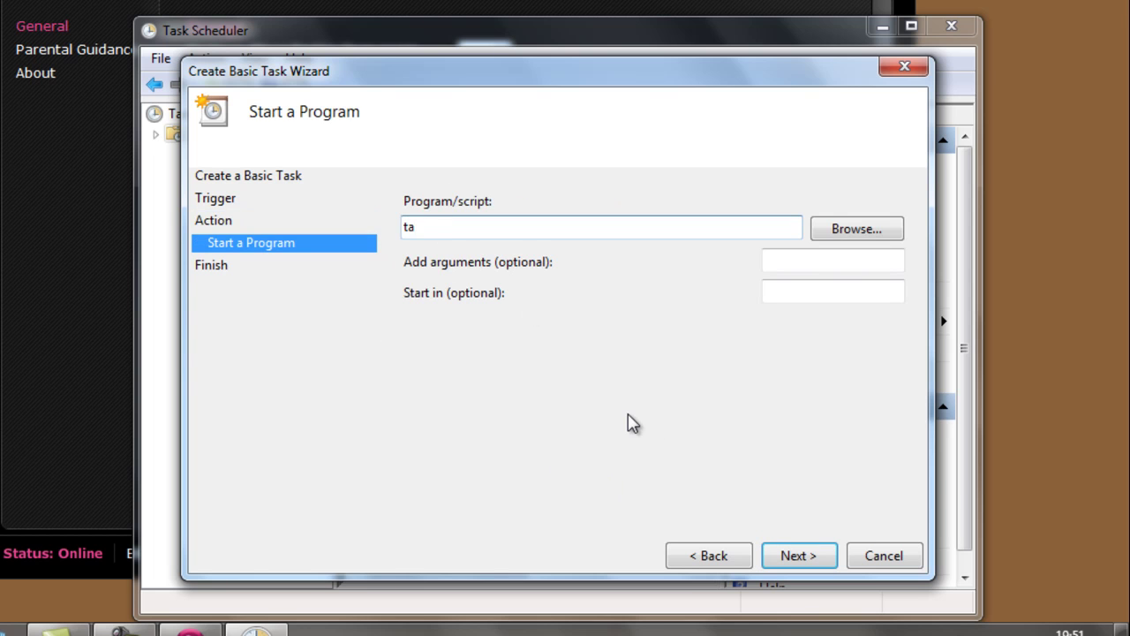
pyautogui.write('skkill.exe /im "bbc ipl')
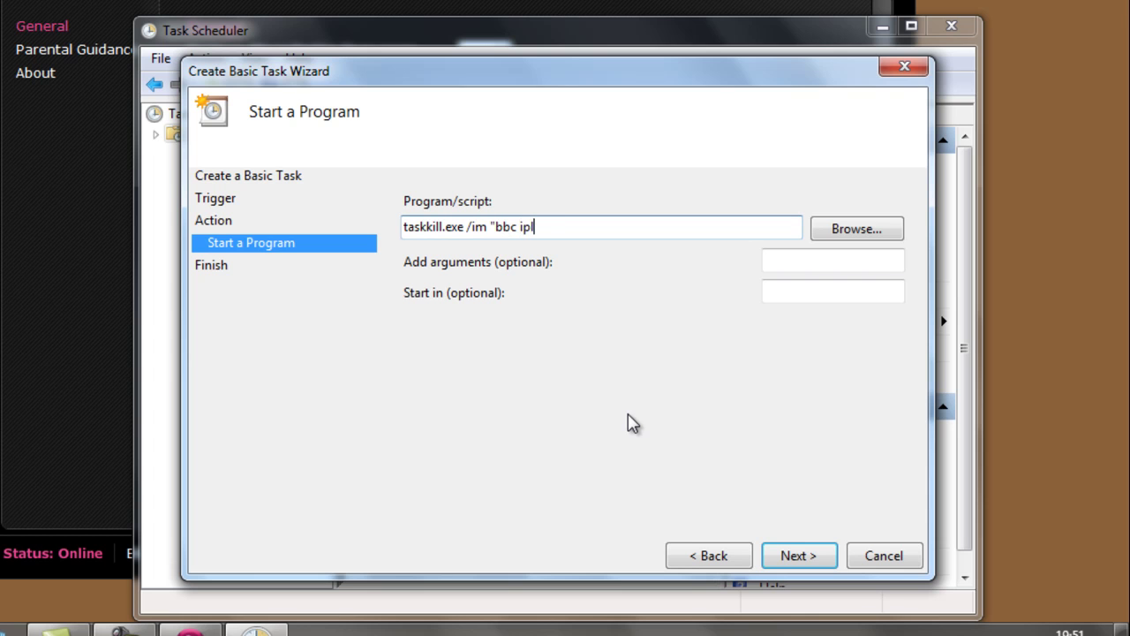
pyautogui.write('ayer desktop.exe"')
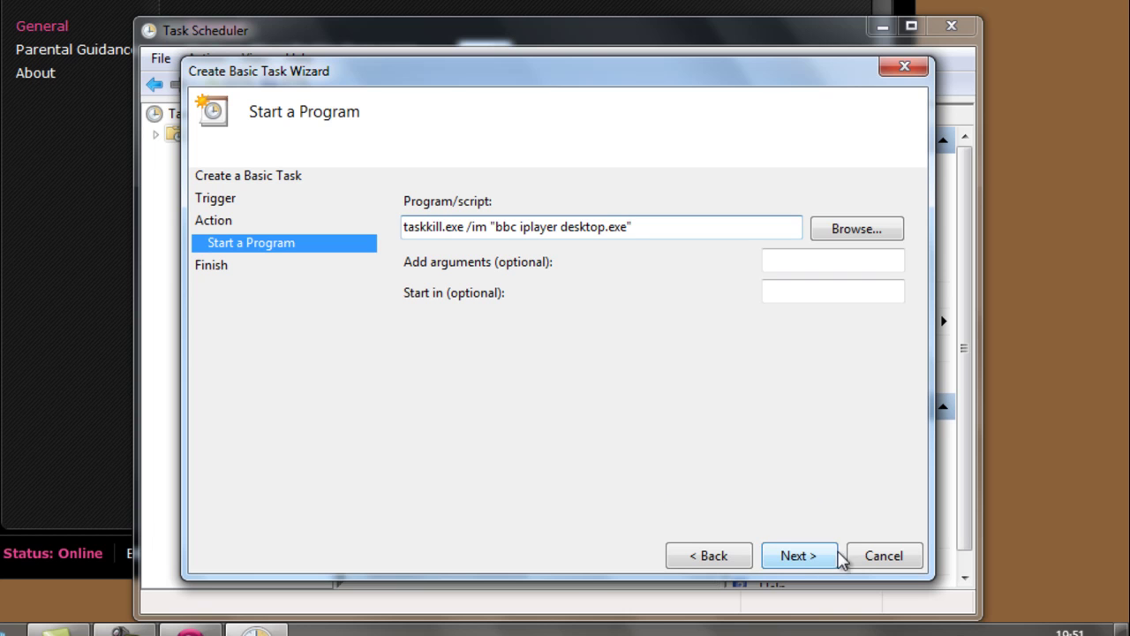
pyautogui.click(810, 558)
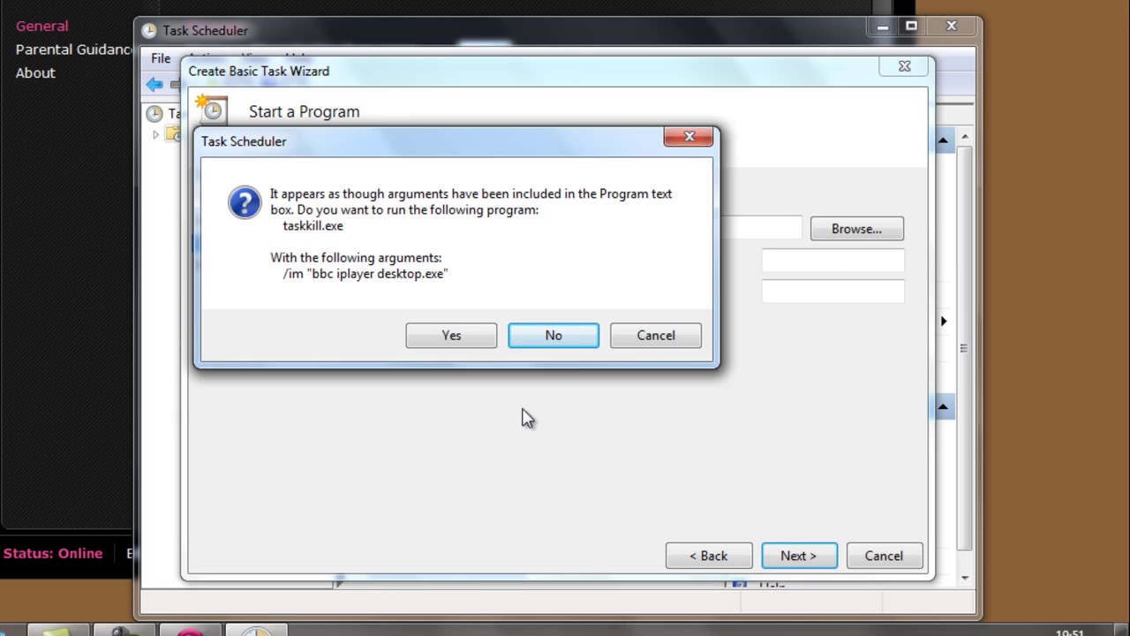
# - Accept the argument split and finish the wizard, then dismiss the duplicate-name error and cancel
pyautogui.click(452, 335)
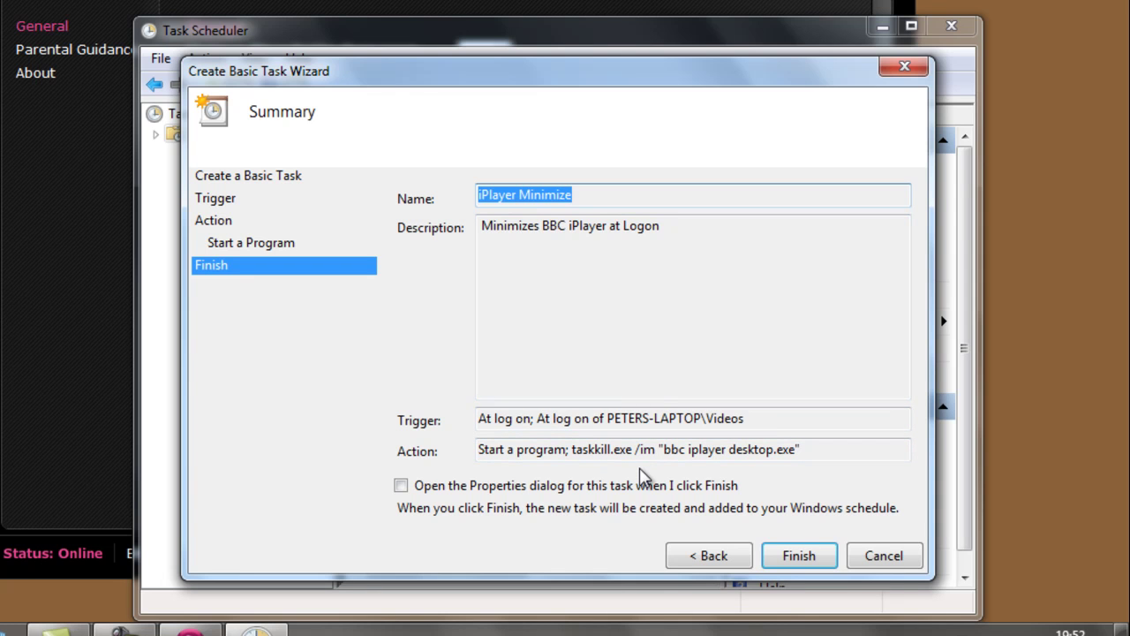
pyautogui.moveTo(759, 420); pyautogui.dragTo(606, 420)
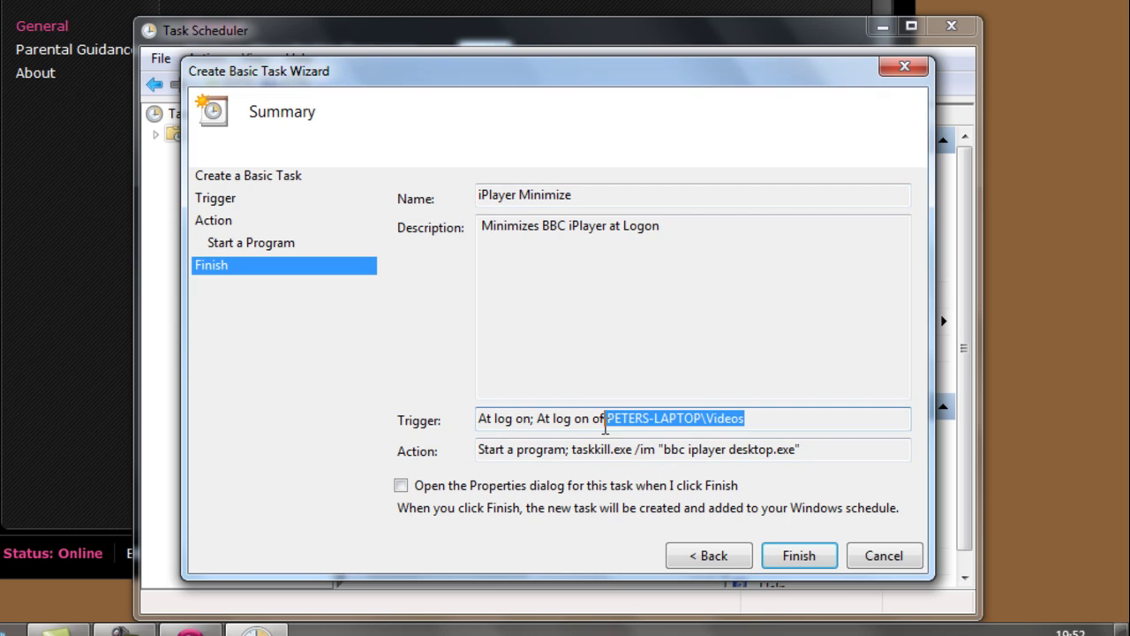
pyautogui.click(798, 561)
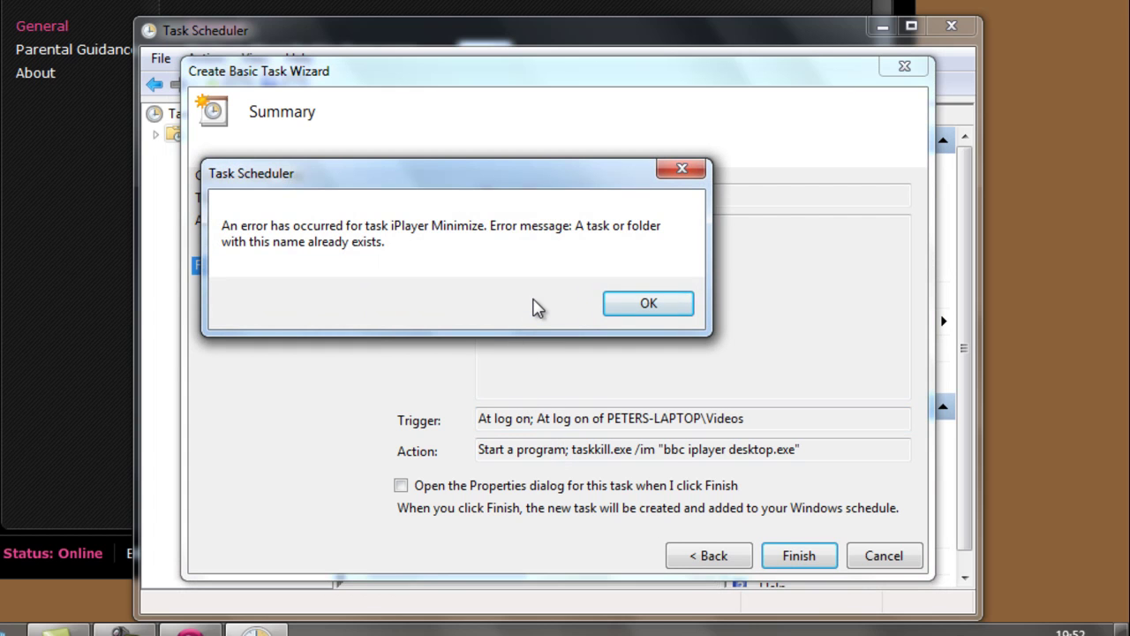
pyautogui.click(643, 305)
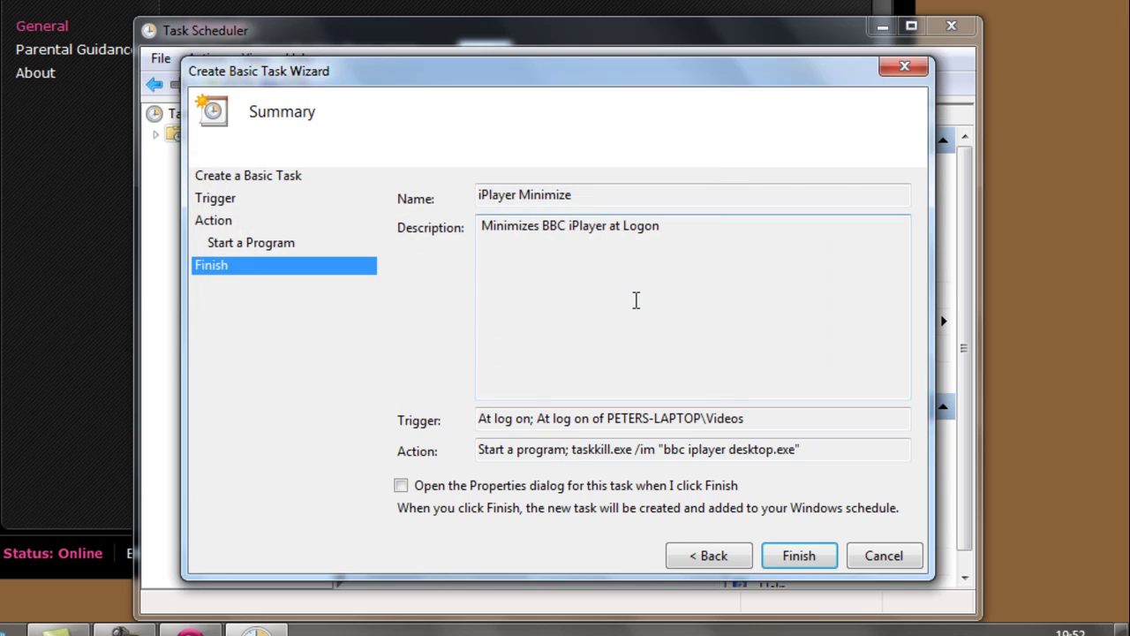
pyautogui.click(875, 557)
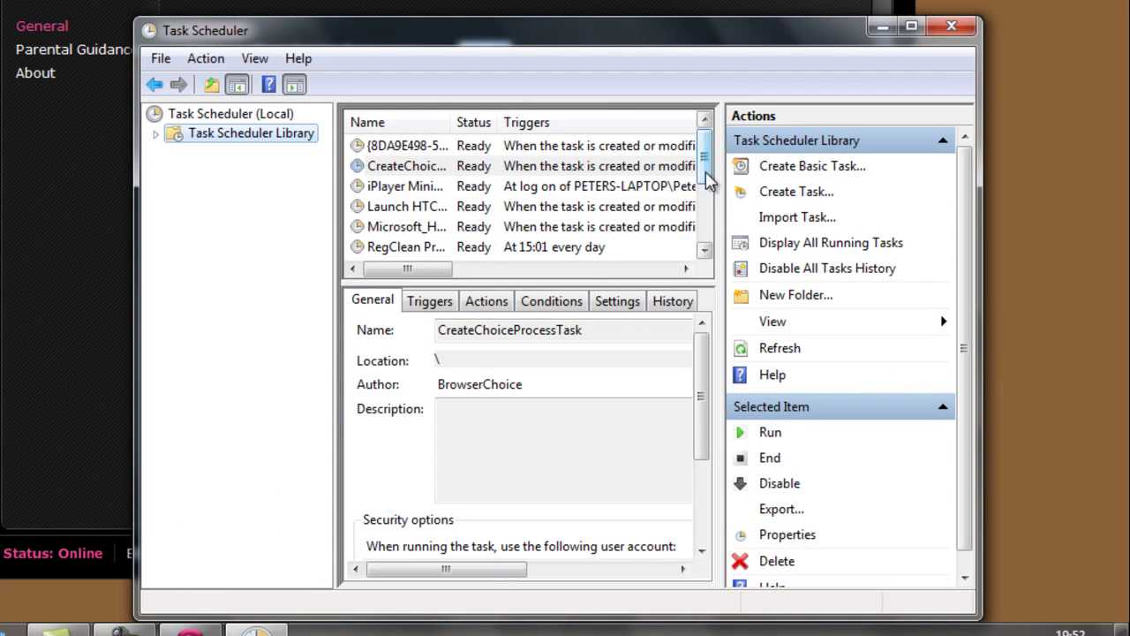
# - Select the iPlayer Minimize task in a maximized window with a resized Name column, and right-click it
pyautogui.click(420, 192)
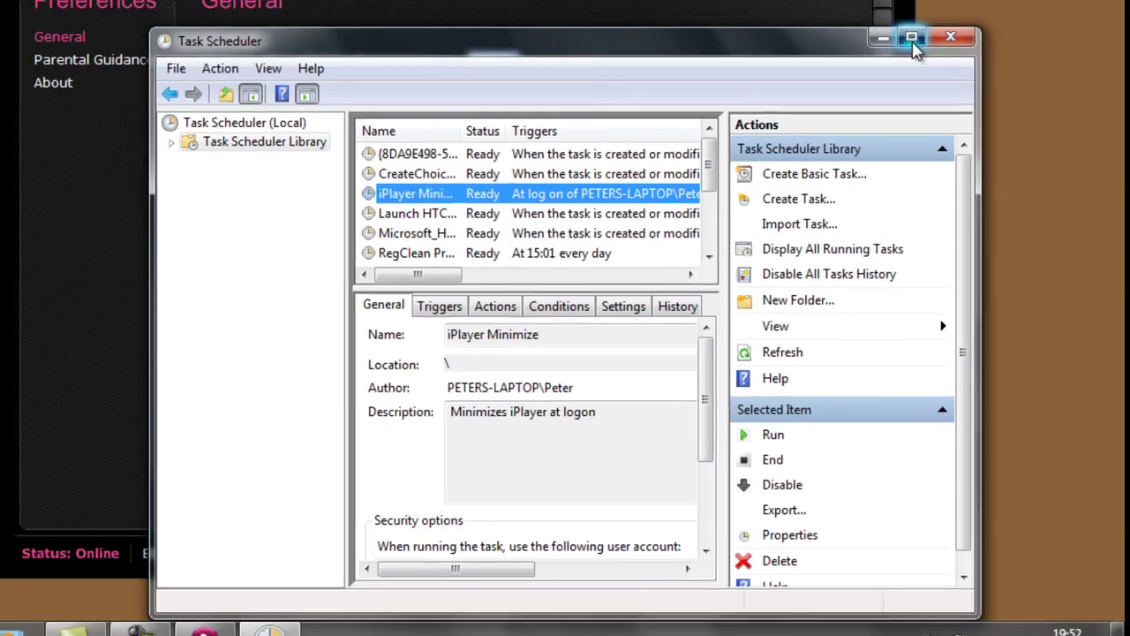
pyautogui.click(912, 27)
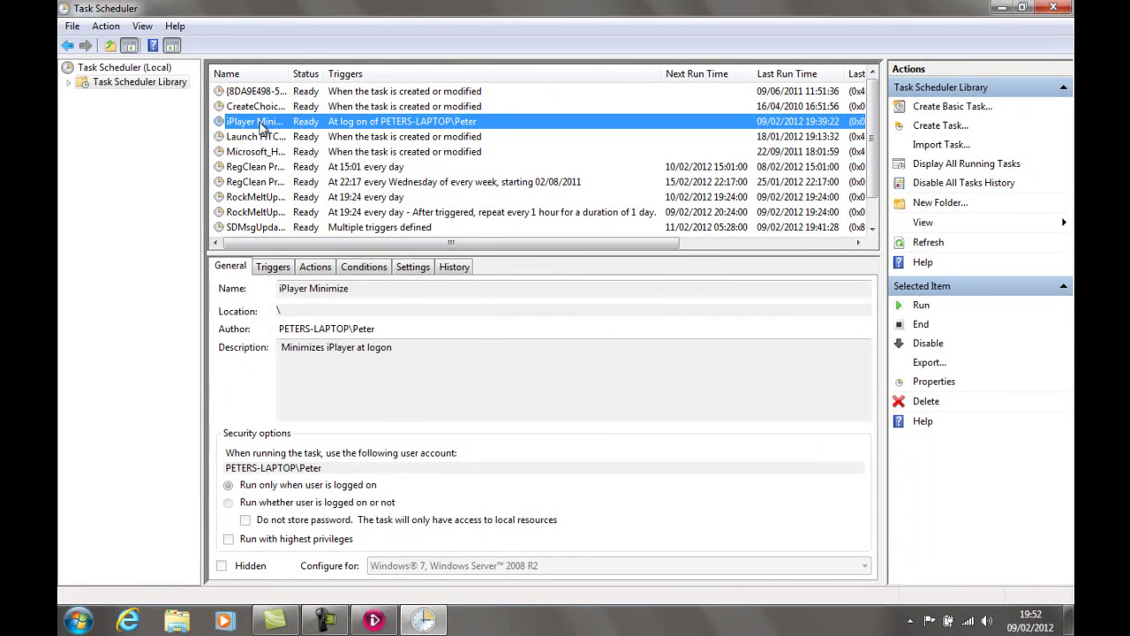
pyautogui.doubleClick(291, 75)
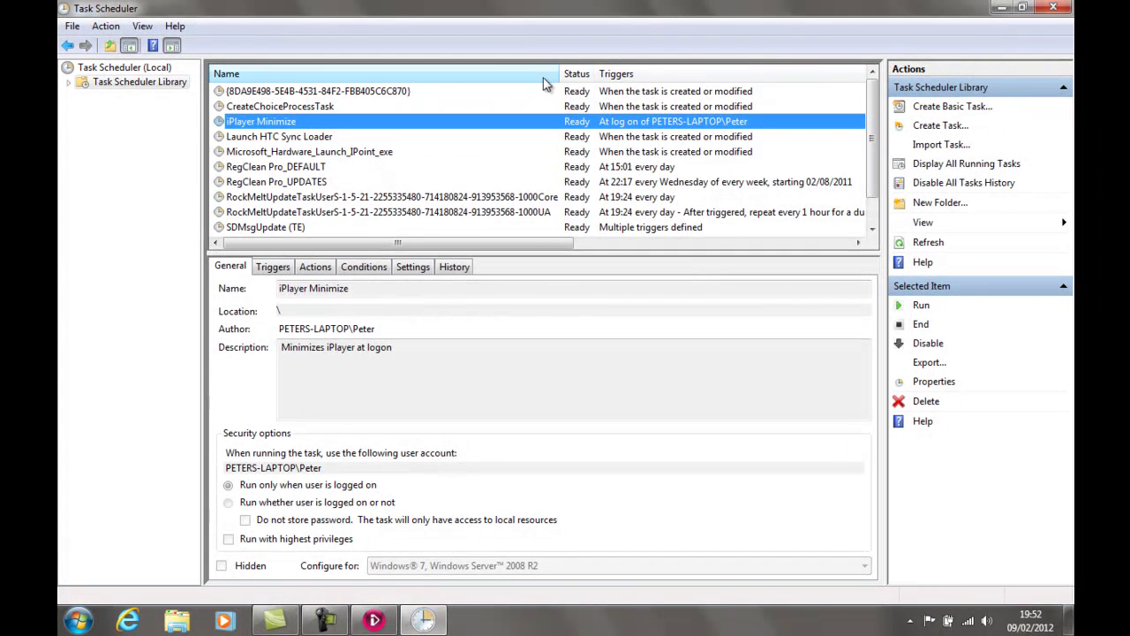
pyautogui.moveTo(560, 74); pyautogui.dragTo(472, 75)
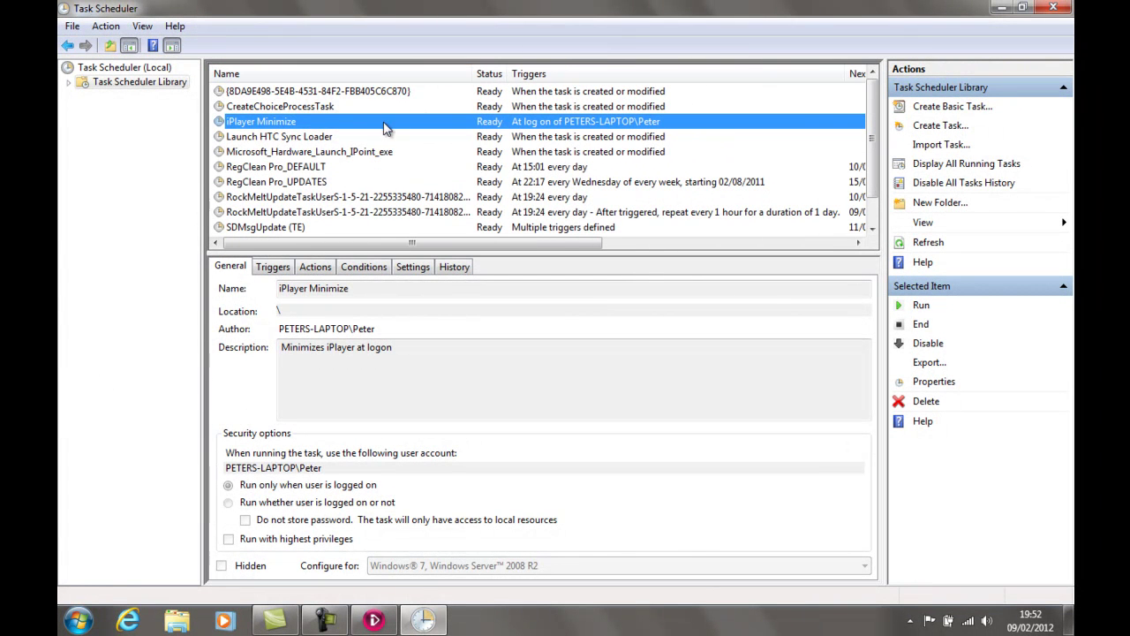
pyautogui.rightClick(368, 126)
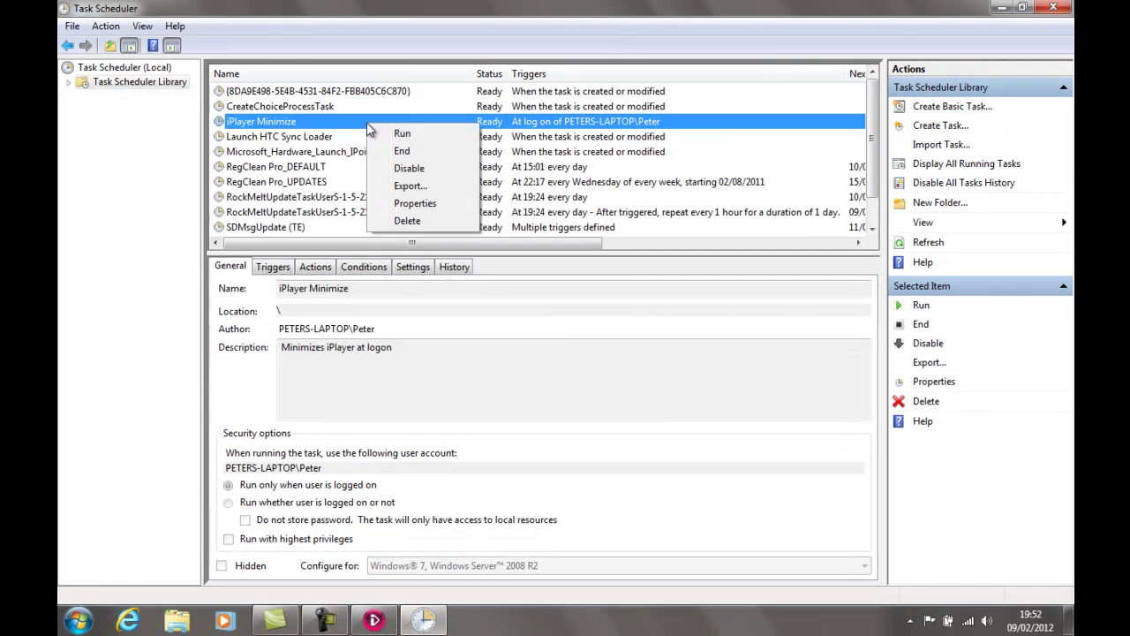
# - Open iPlayer Minimize's Properties and edit its At log on trigger from the Triggers tab
pyautogui.click(415, 203)
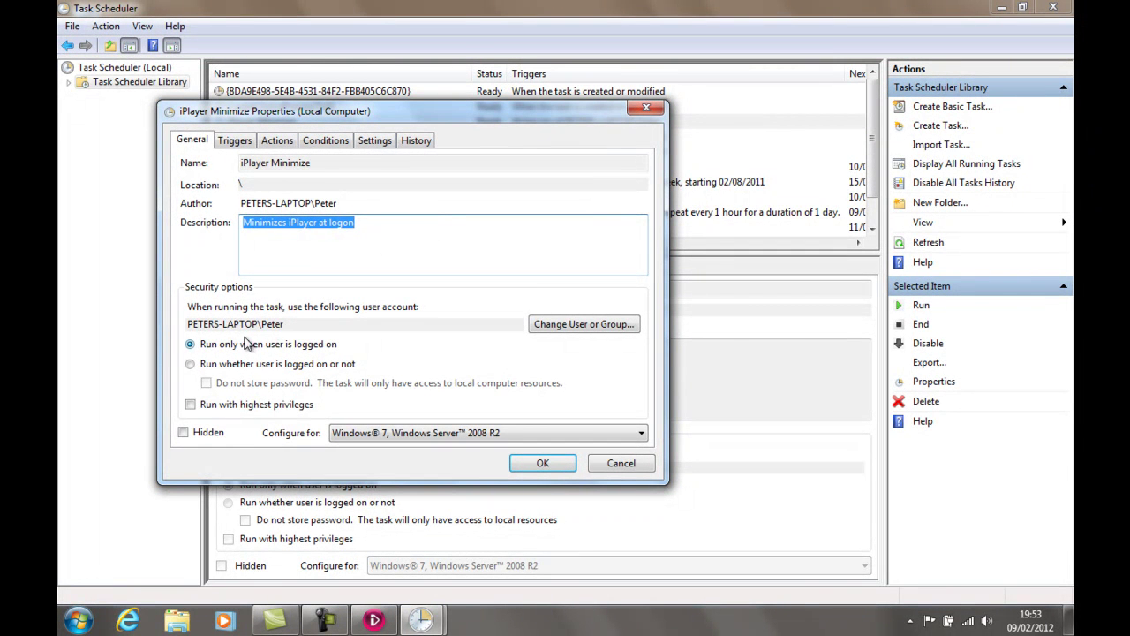
pyautogui.click(545, 433)
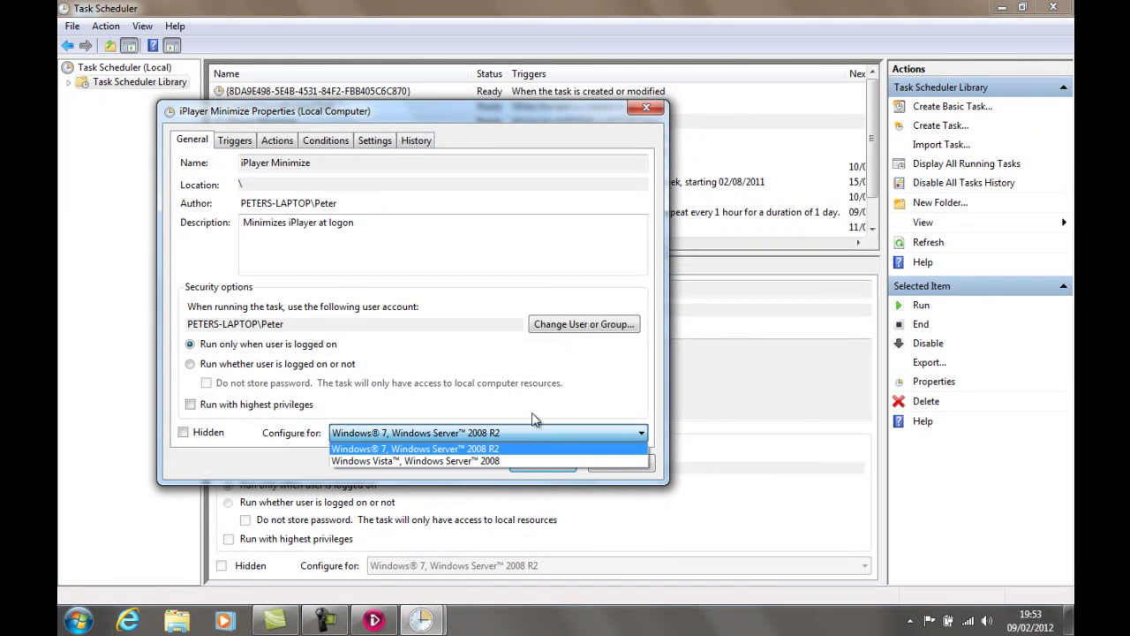
pyautogui.click(528, 399)
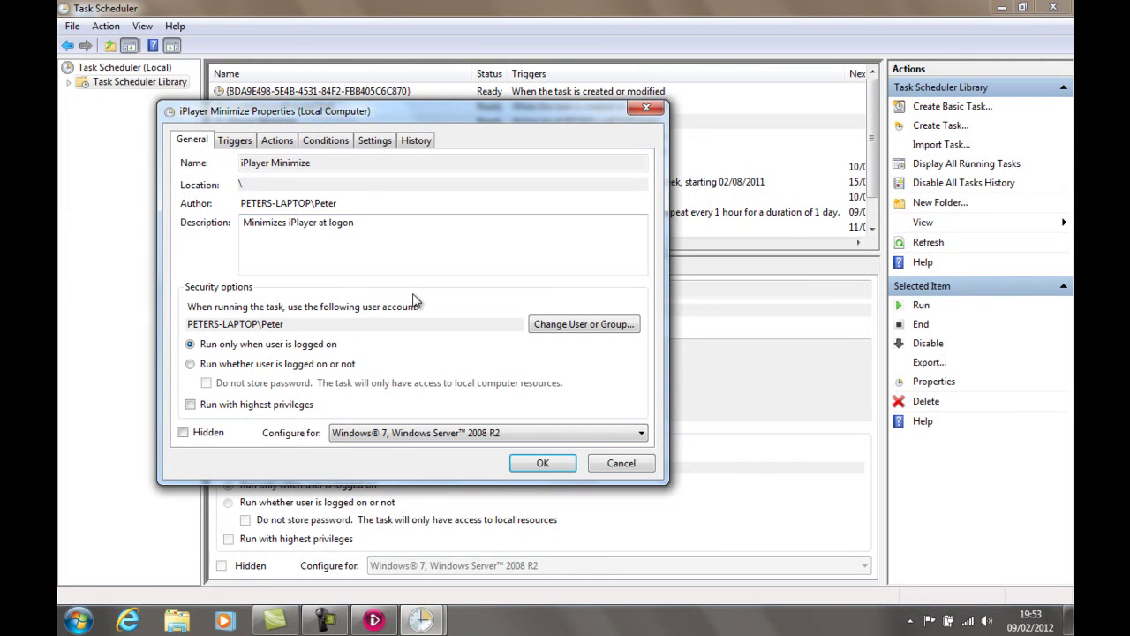
pyautogui.click(236, 142)
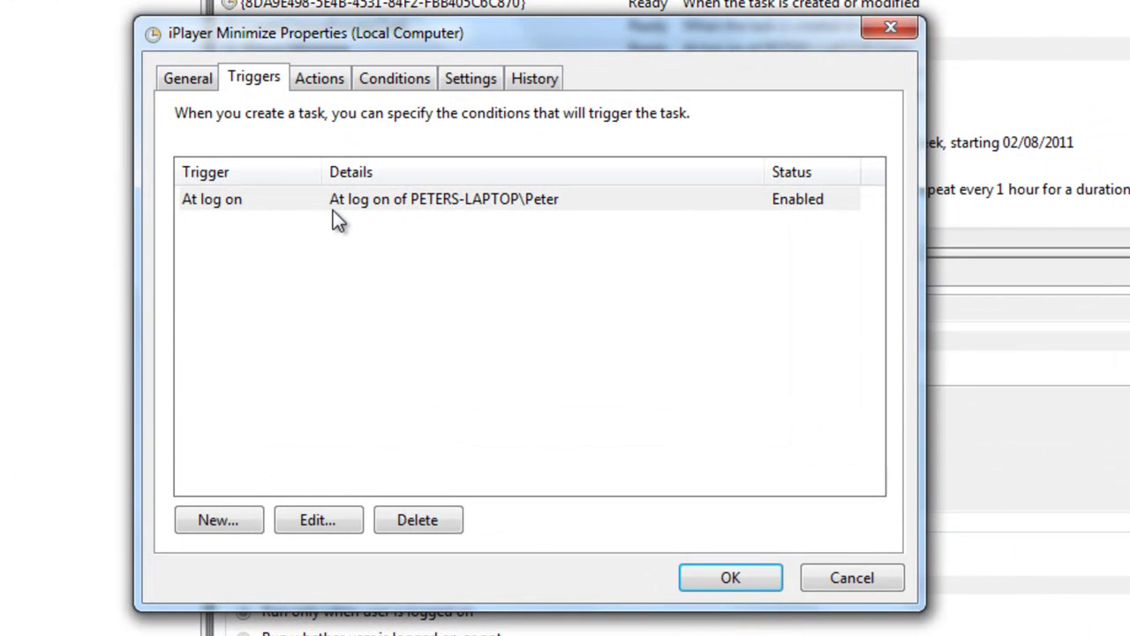
pyautogui.click(345, 218)
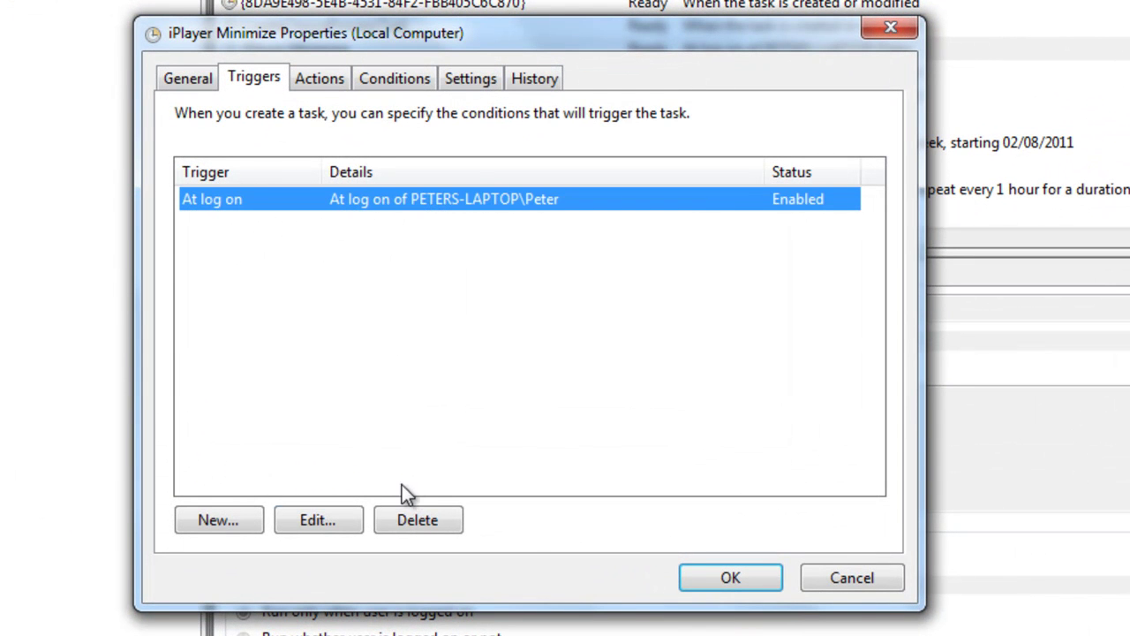
pyautogui.click(334, 521)
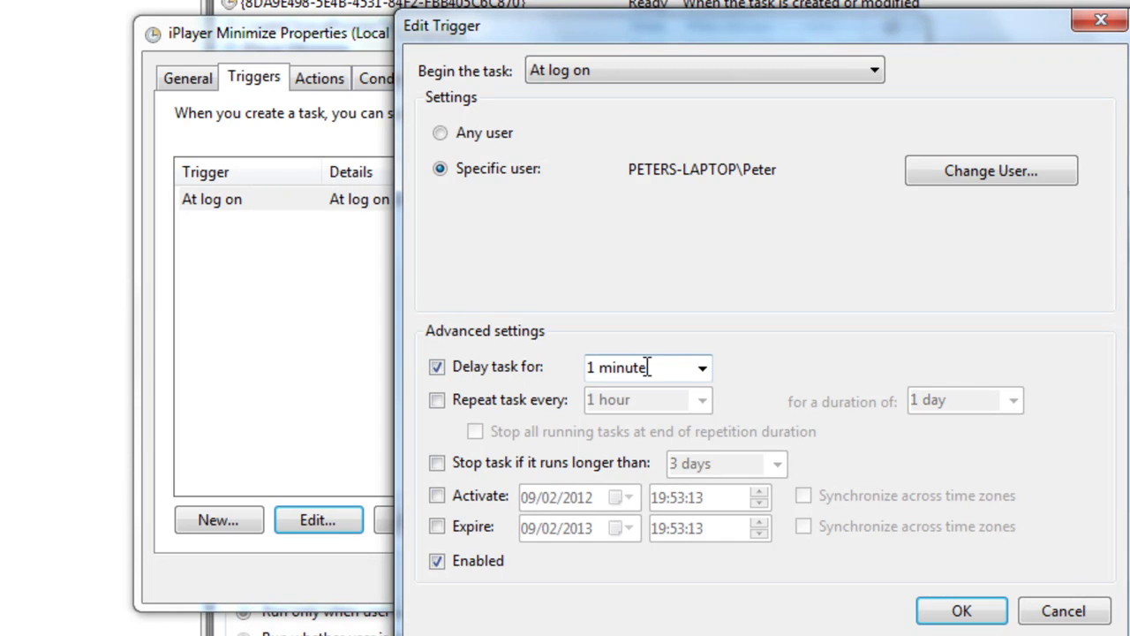
# - Change the logon trigger's delay from 1 minute to 30 seconds and confirm the trigger
pyautogui.click(702, 371)
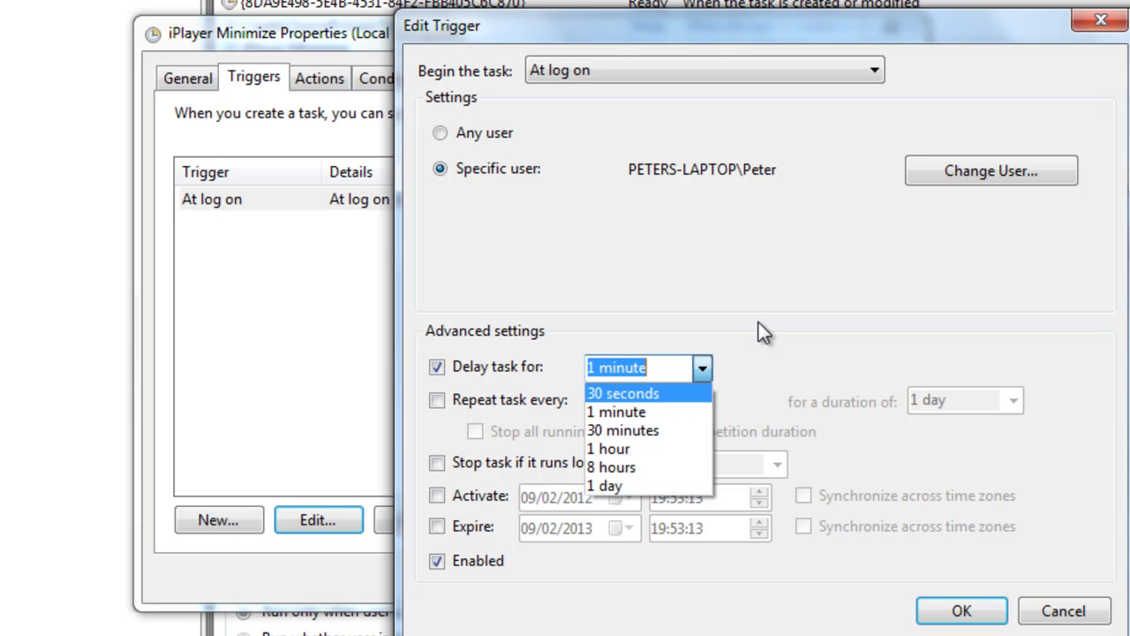
pyautogui.click(758, 285)
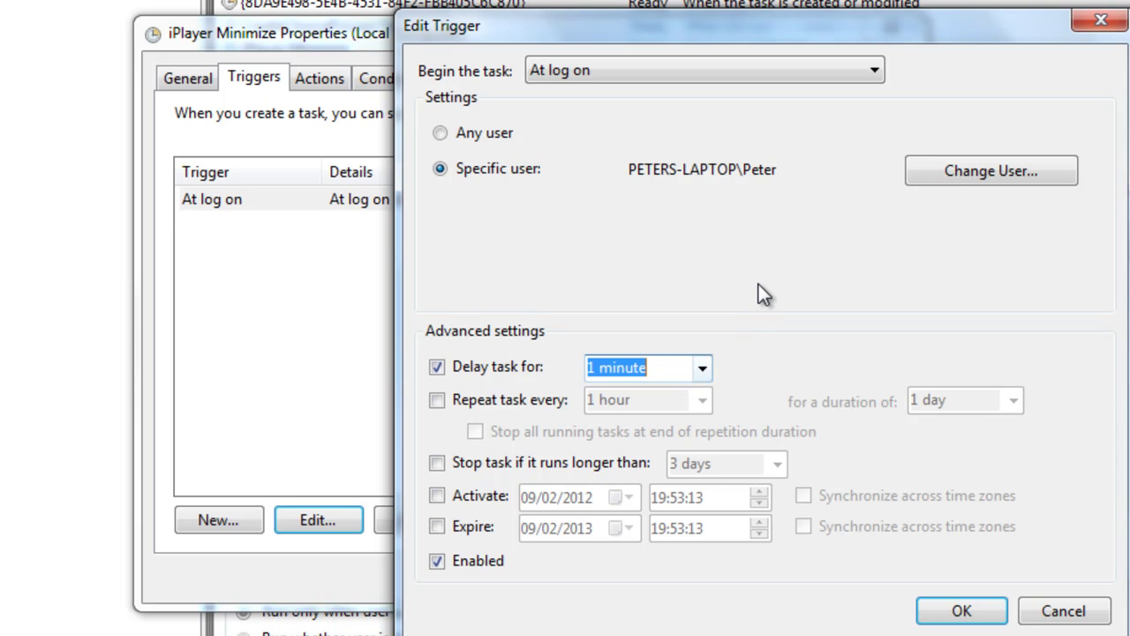
pyautogui.click(707, 369)
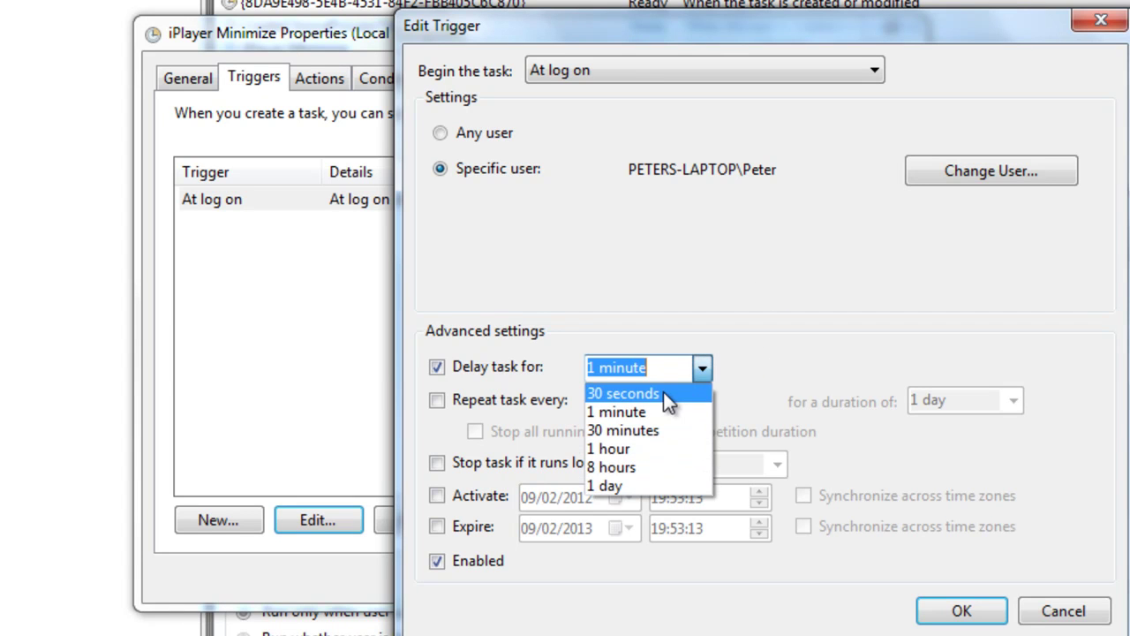
pyautogui.click(665, 394)
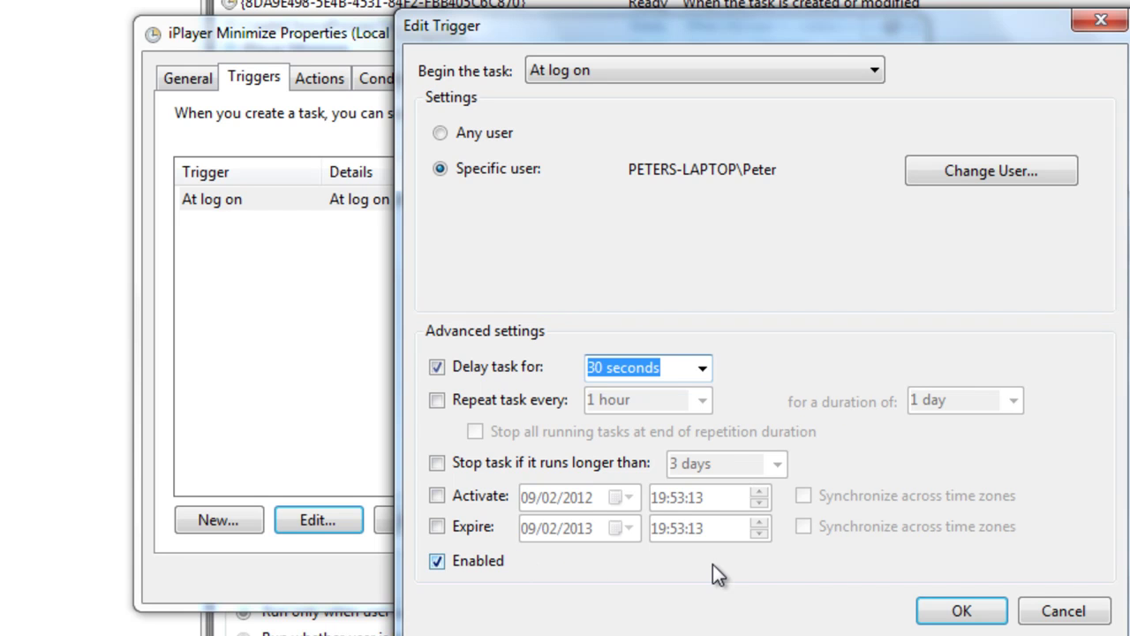
pyautogui.click(962, 609)
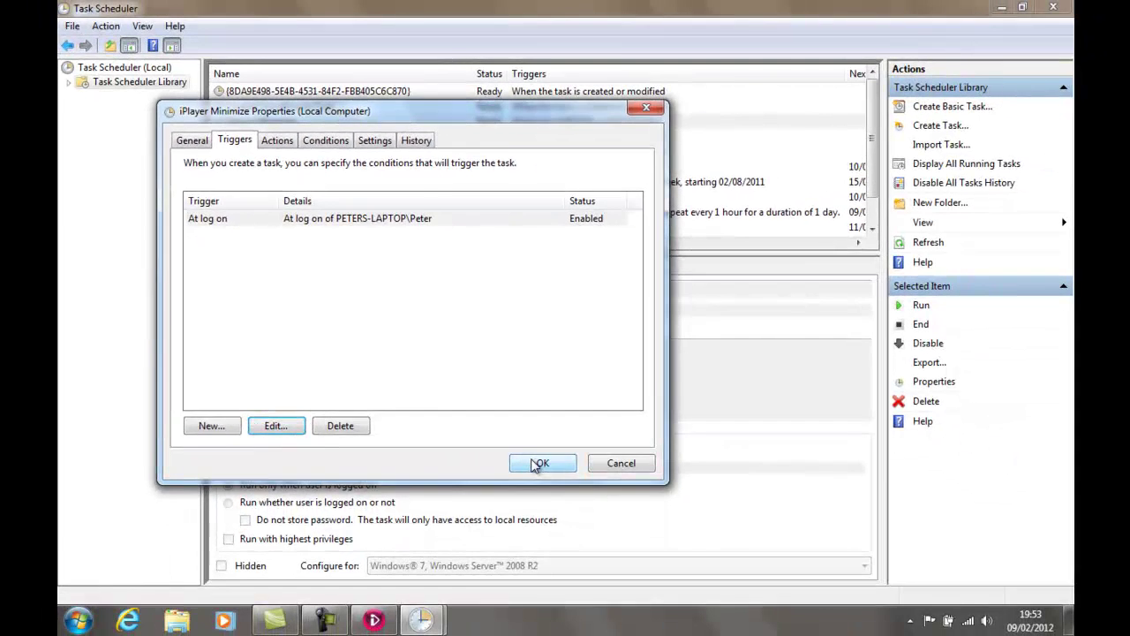
# - Apply the updated properties of the iPlayer Minimize task with OK
pyautogui.click(566, 480)
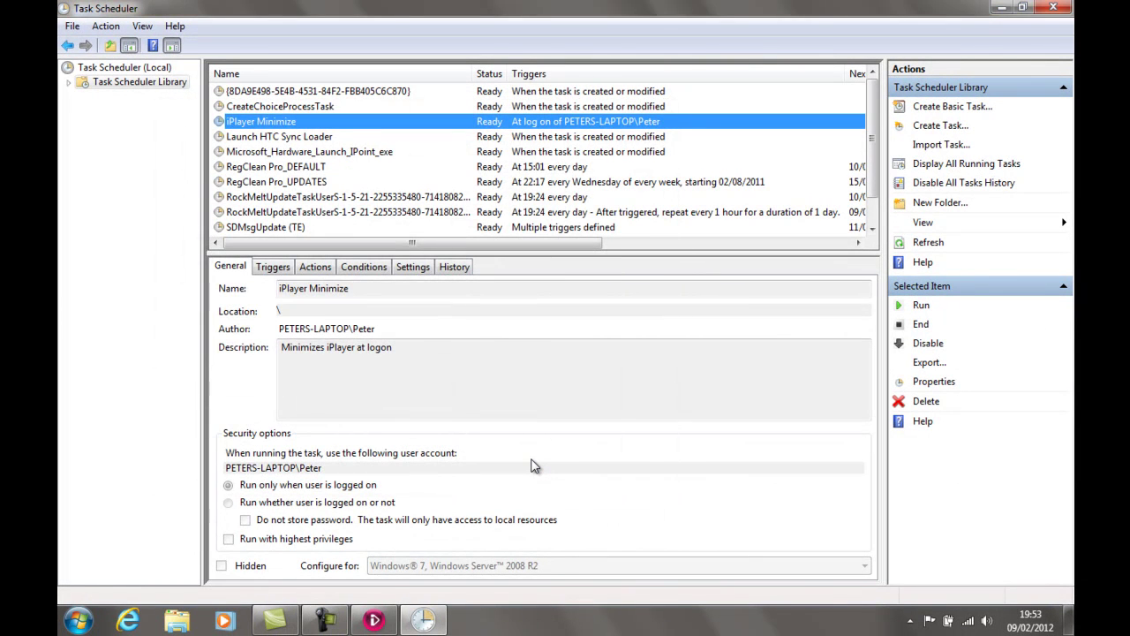